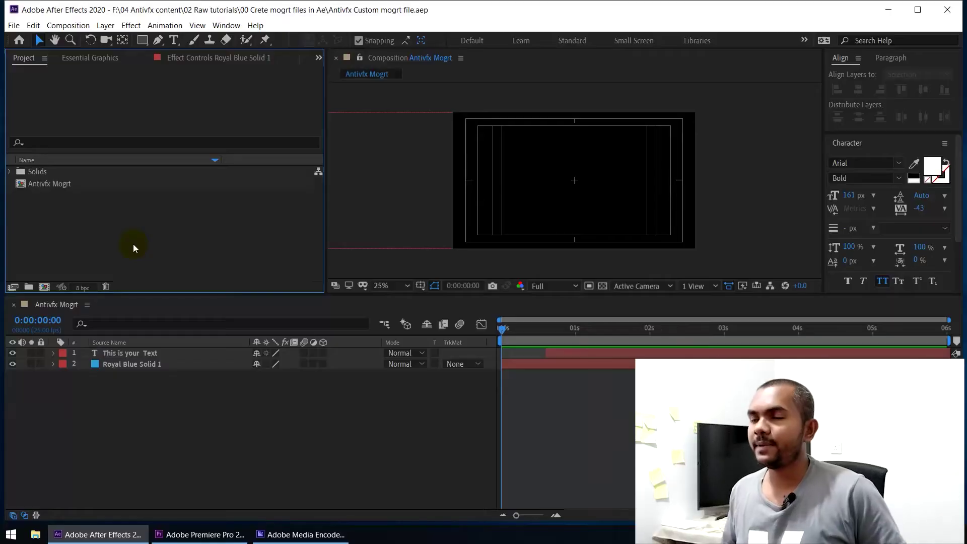
# Preview the text animation in the timeline and select the Antivfx Mogrt composition in the project
pyautogui.moveTo(525, 333); pyautogui.dragTo(736, 343)
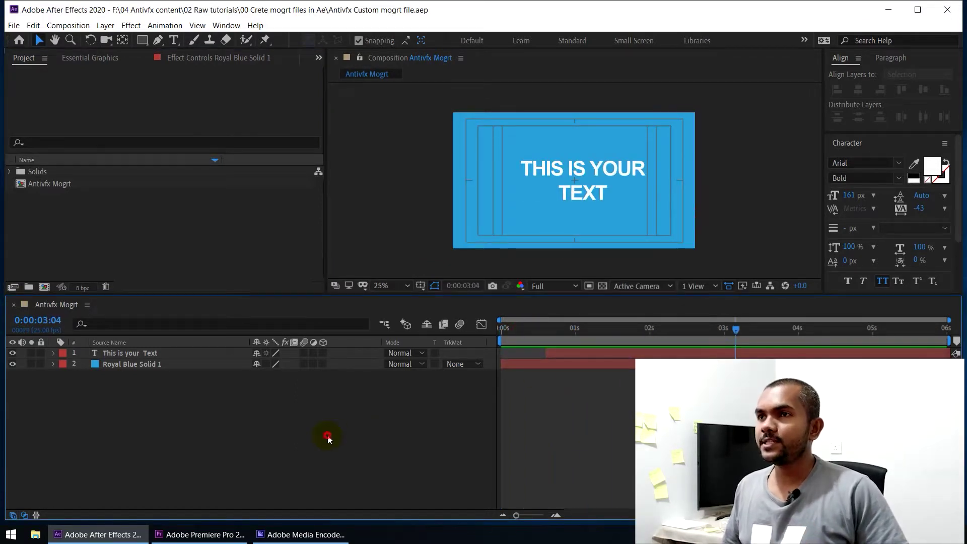
pyautogui.press('space')
pyautogui.press('space')
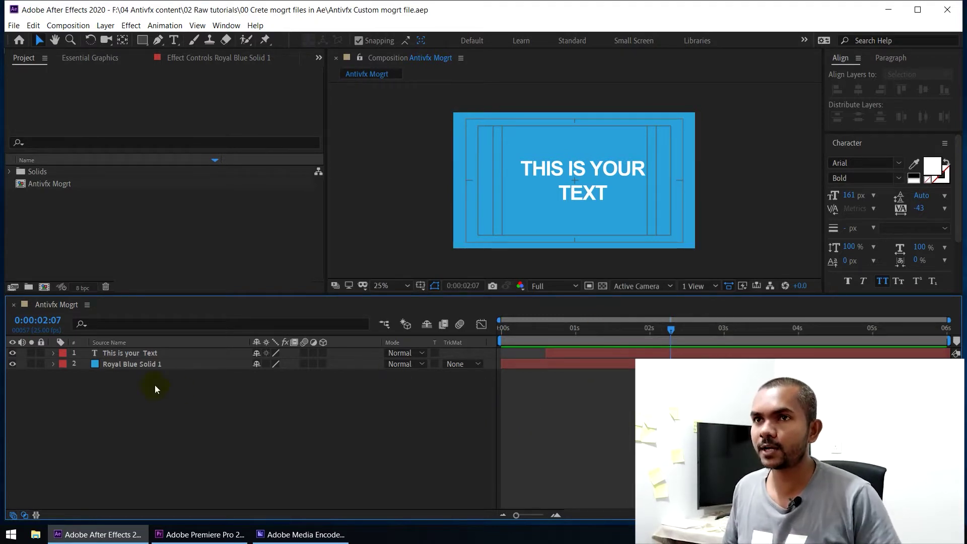
pyautogui.click(50, 184)
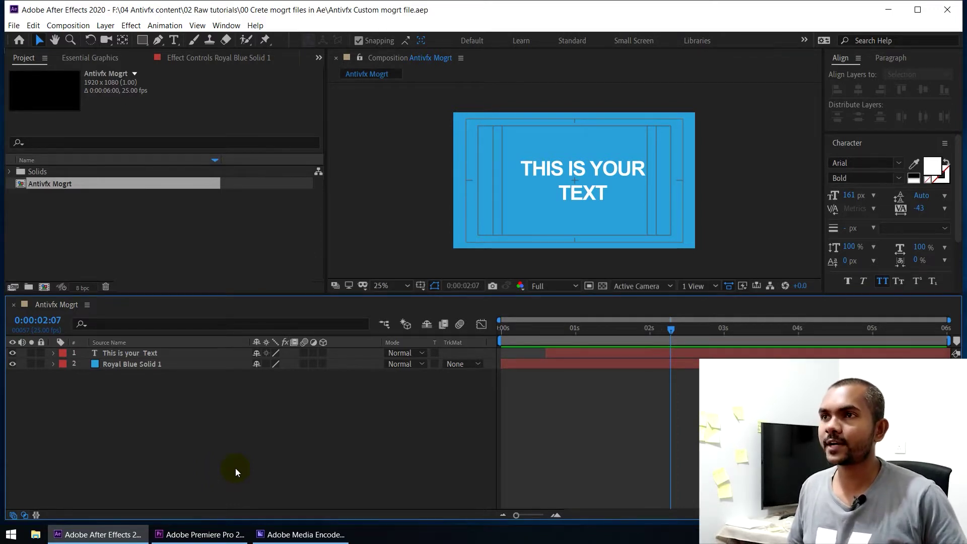
# Show Essential Graphics and choose Antivfx Mogrt as the master composition
pyautogui.click(84, 59)
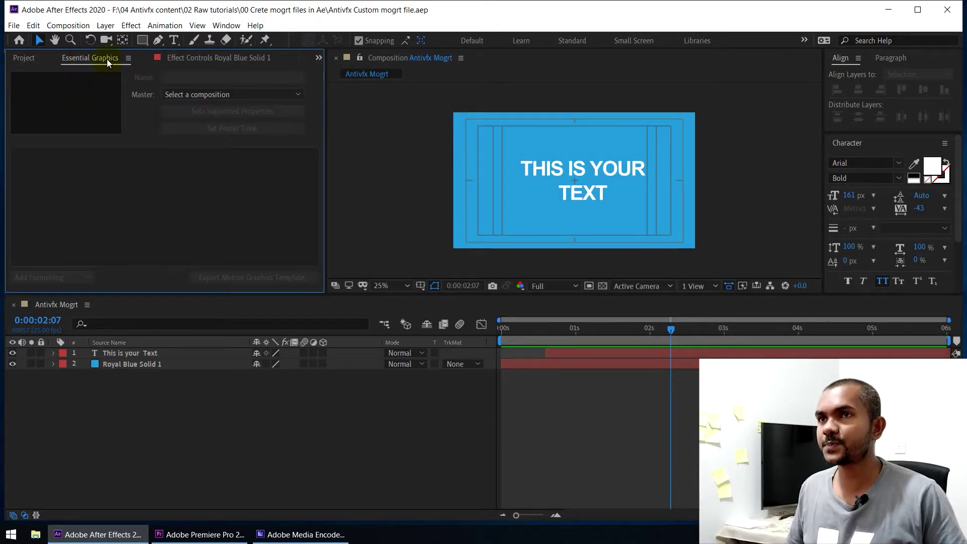
pyautogui.click(224, 27)
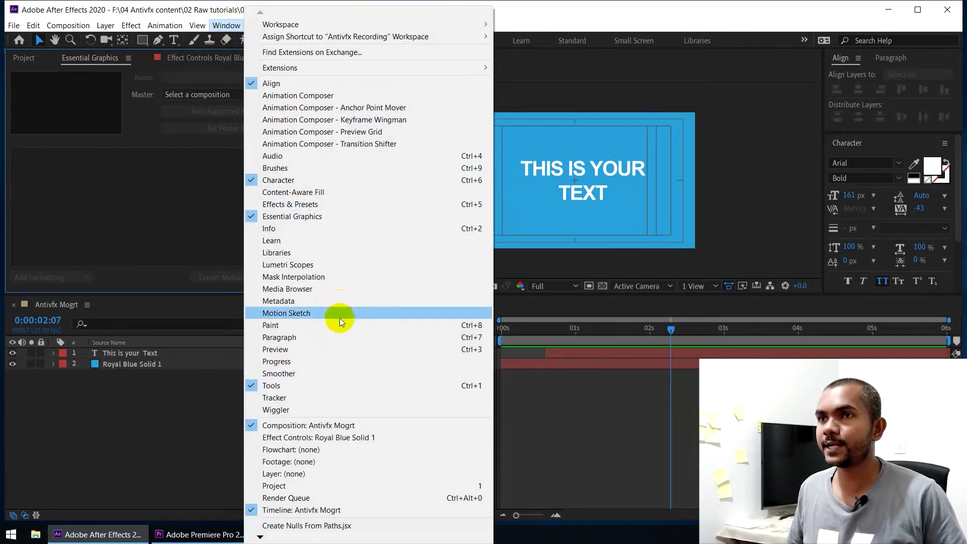
pyautogui.click(298, 216)
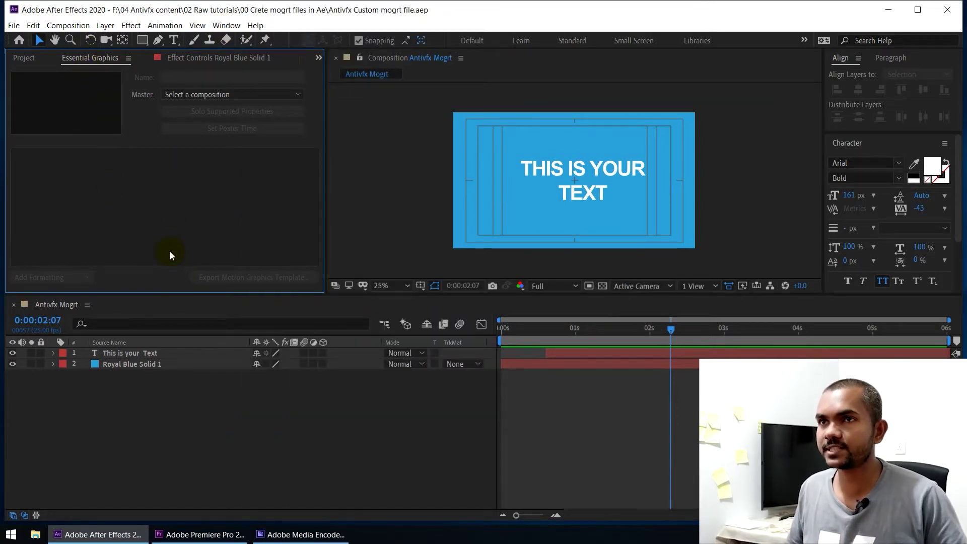
pyautogui.click(186, 95)
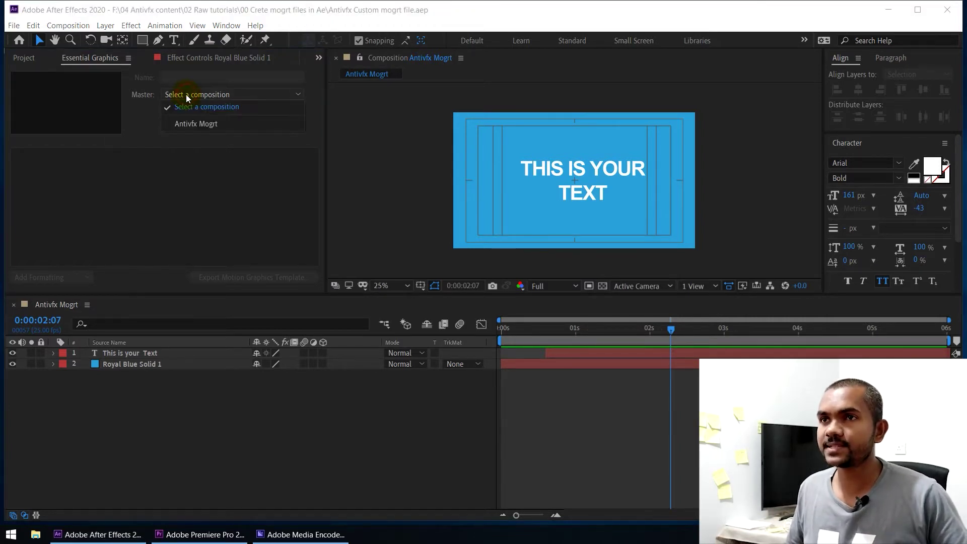
pyautogui.click(186, 124)
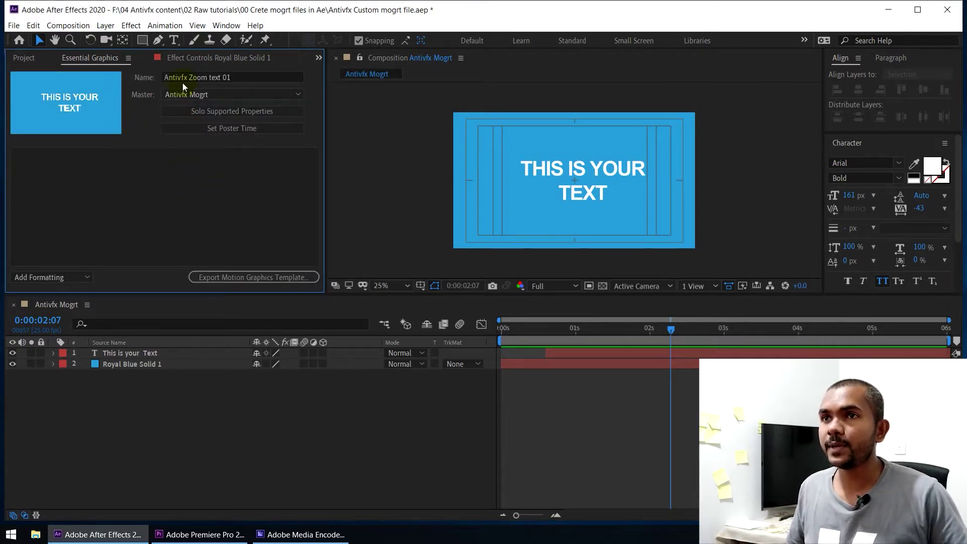
# Name the motion graphics template "Antivfx Zoom Animation"
pyautogui.doubleClick(252, 79)
pyautogui.moveTo(196, 79); pyautogui.dragTo(123, 80)
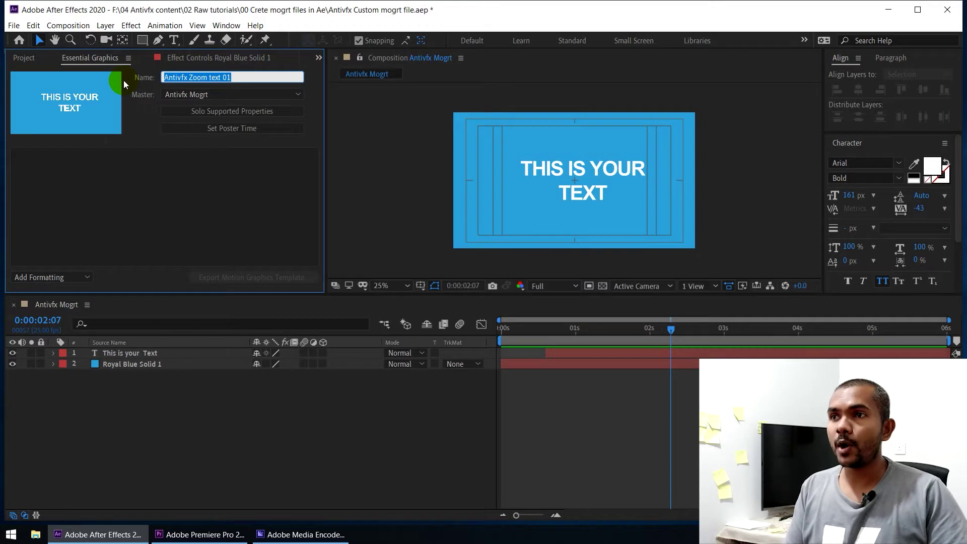
pyautogui.write('A')
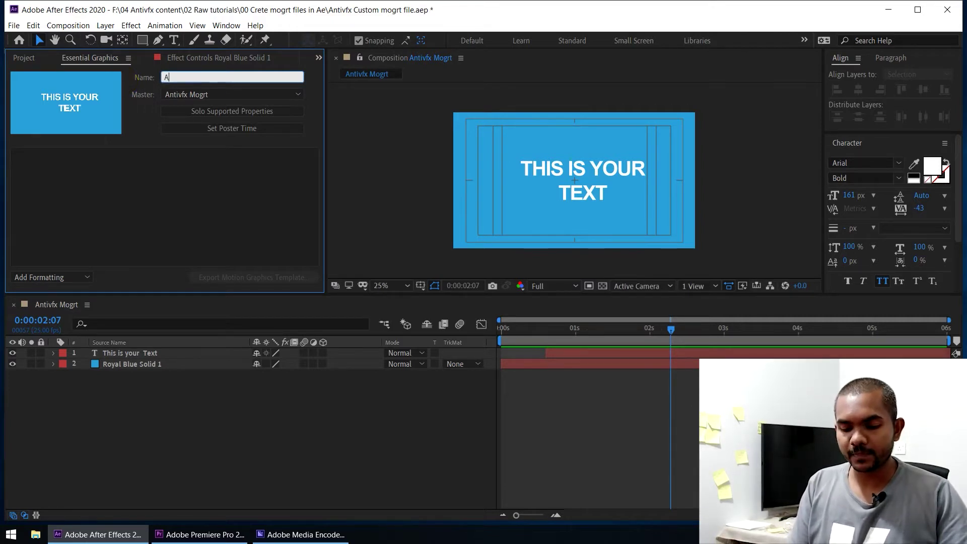
pyautogui.write('ntivfx Zoom')
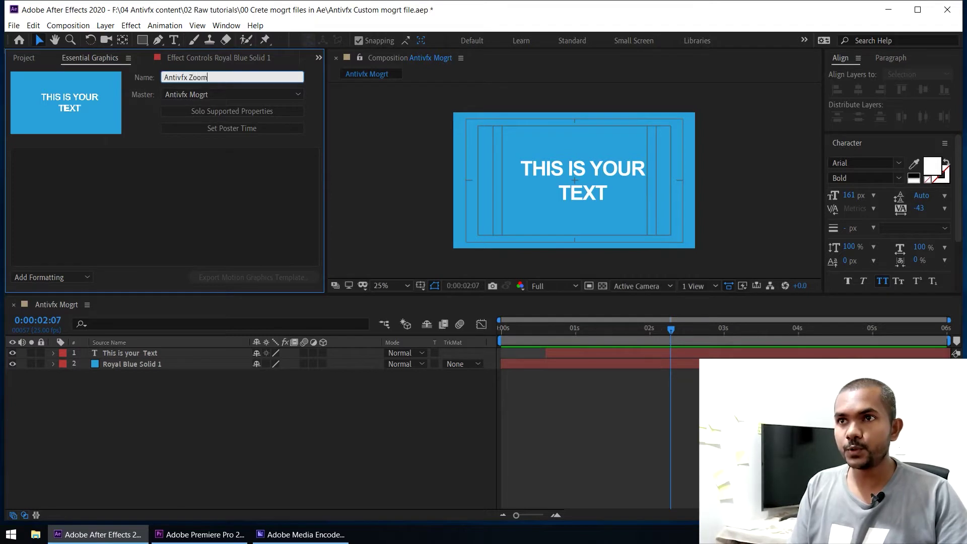
pyautogui.write(' Animation')
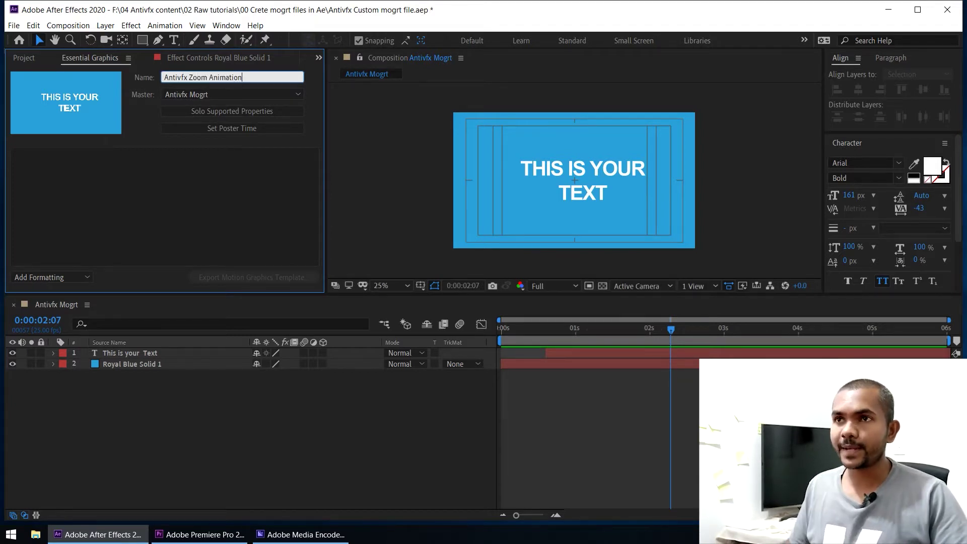
pyautogui.click(141, 188)
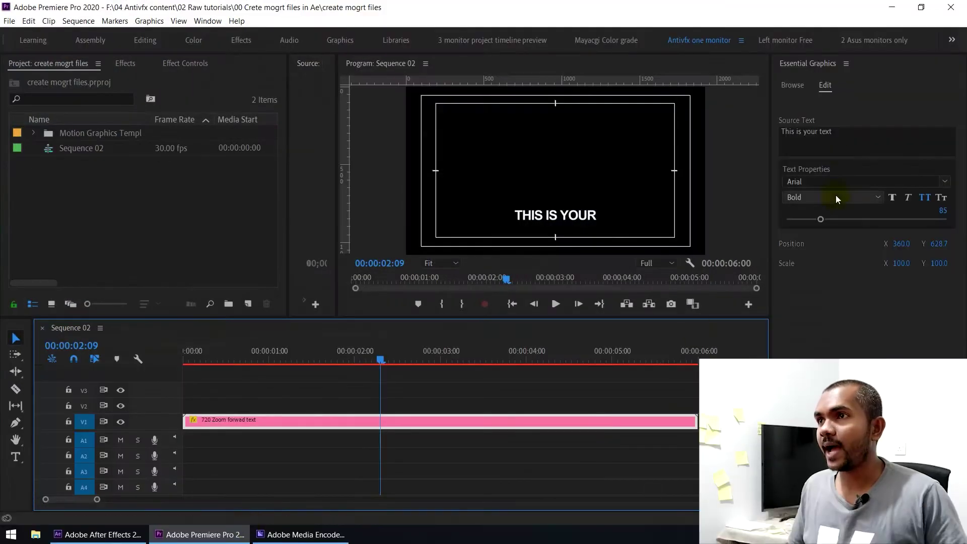
# Switch to Premiere Pro and browse the local motion graphics templates in Essential Graphics
pyautogui.click(793, 85)
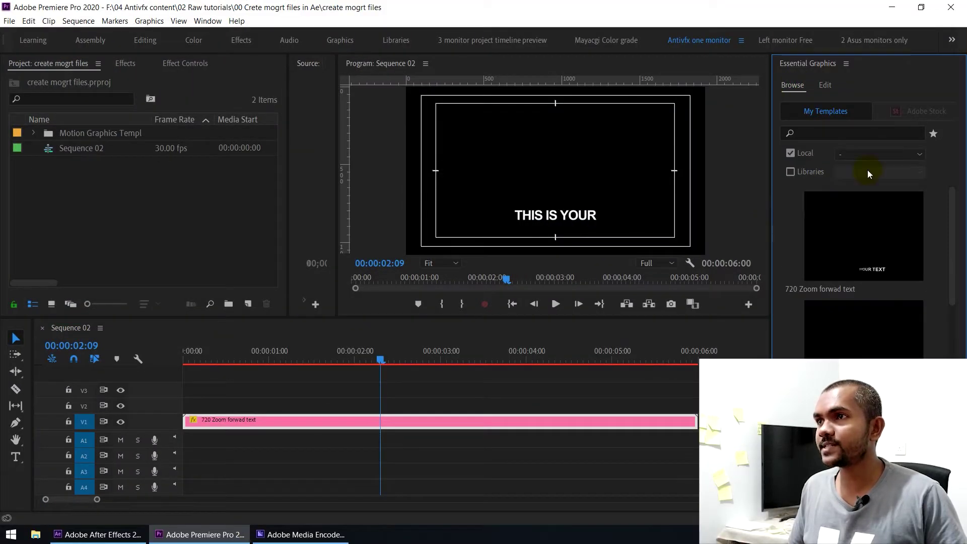
pyautogui.click(867, 154)
pyautogui.click(880, 195)
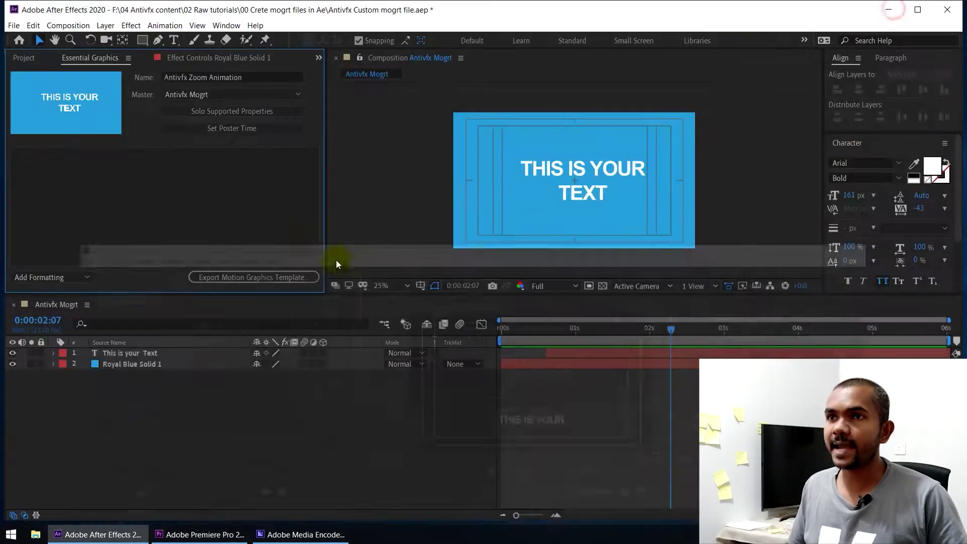
# Back in After Effects, set the template's poster time to the frame at 0:00:01:02
pyautogui.click(618, 376)
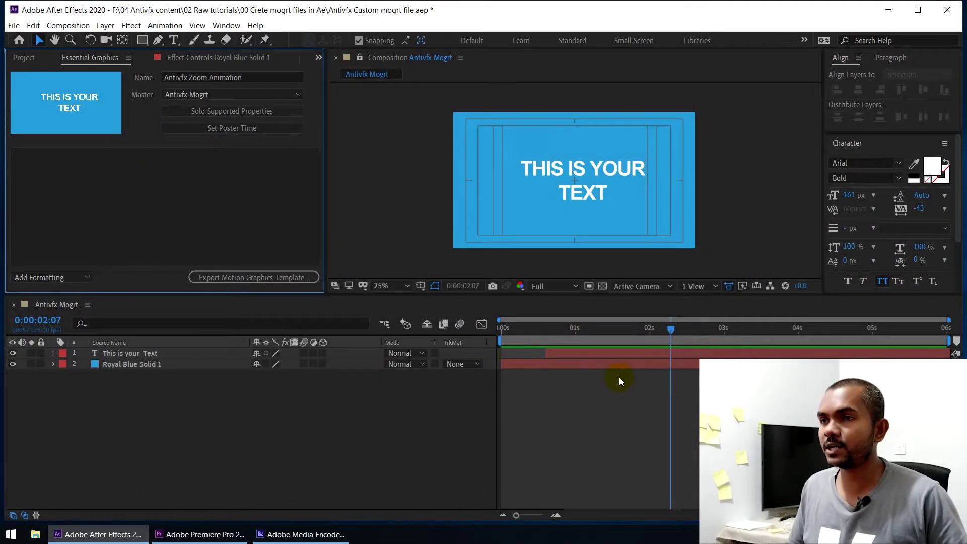
pyautogui.moveTo(561, 329); pyautogui.dragTo(582, 364)
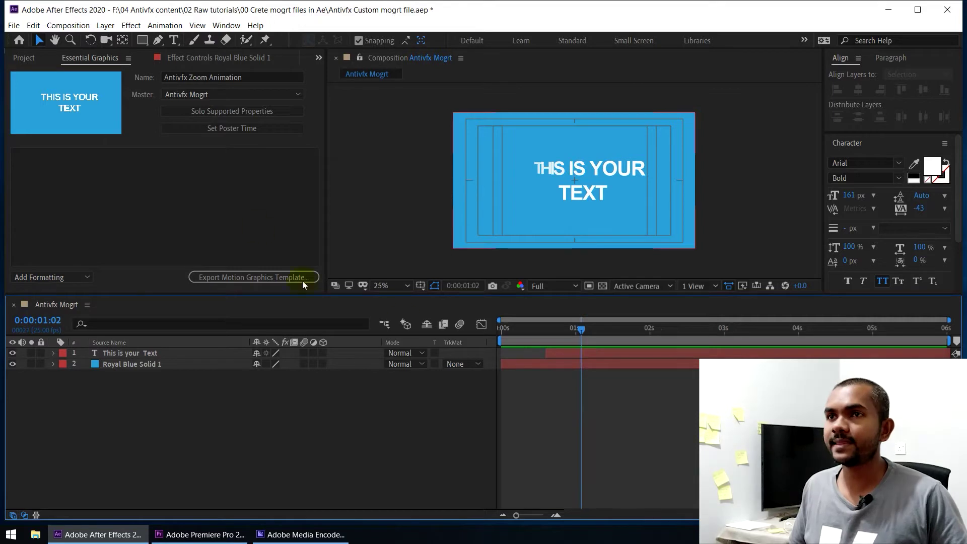
pyautogui.click(200, 128)
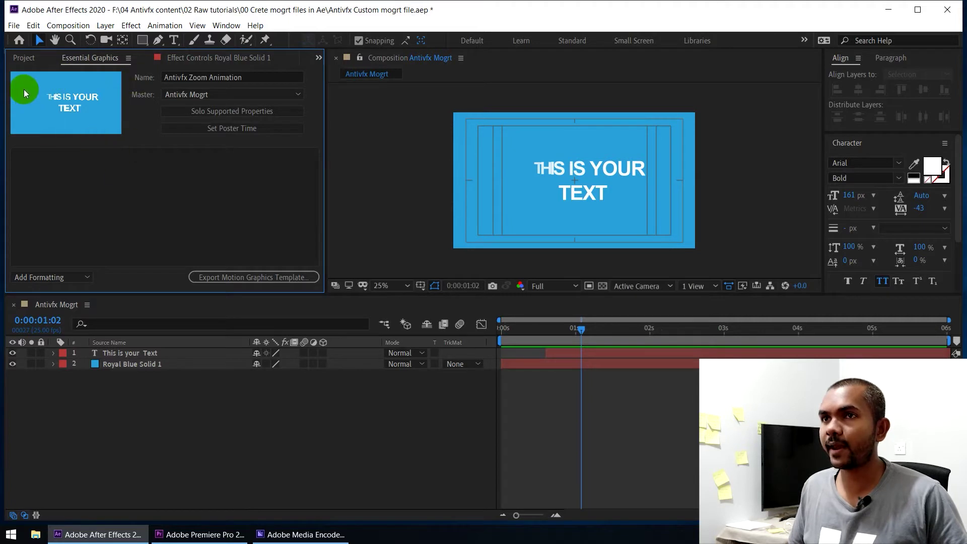
# Solo the supported properties of all layers in the composition and look through the text layer's list
pyautogui.hotkey('ctrl', 'a')
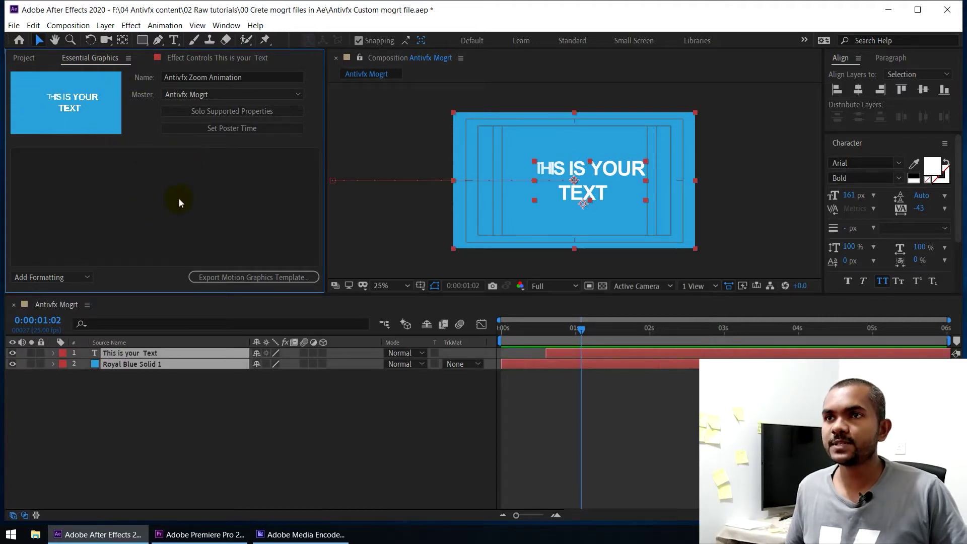
pyautogui.click(246, 112)
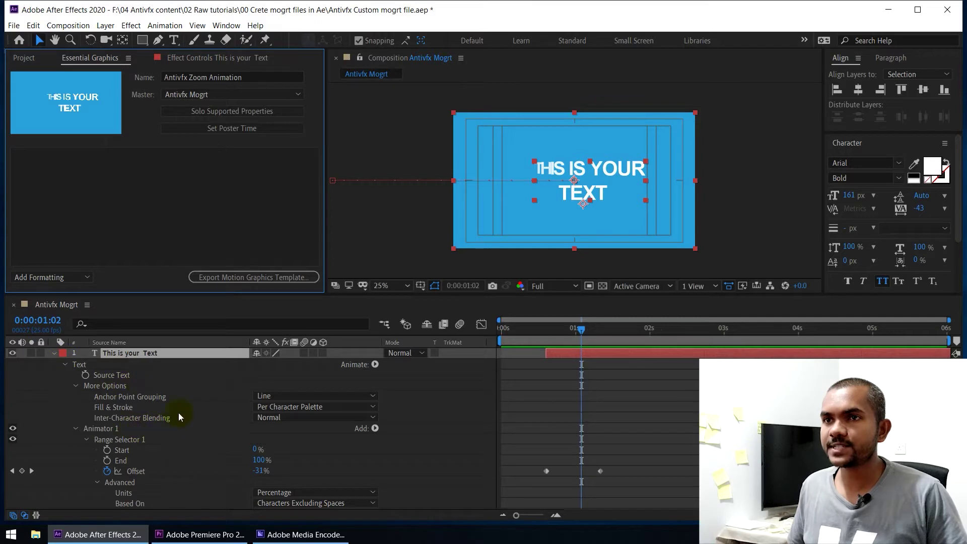
pyautogui.scroll(-8, 179, 416)
pyautogui.click(180, 443)
pyautogui.scroll(6, 179, 435)
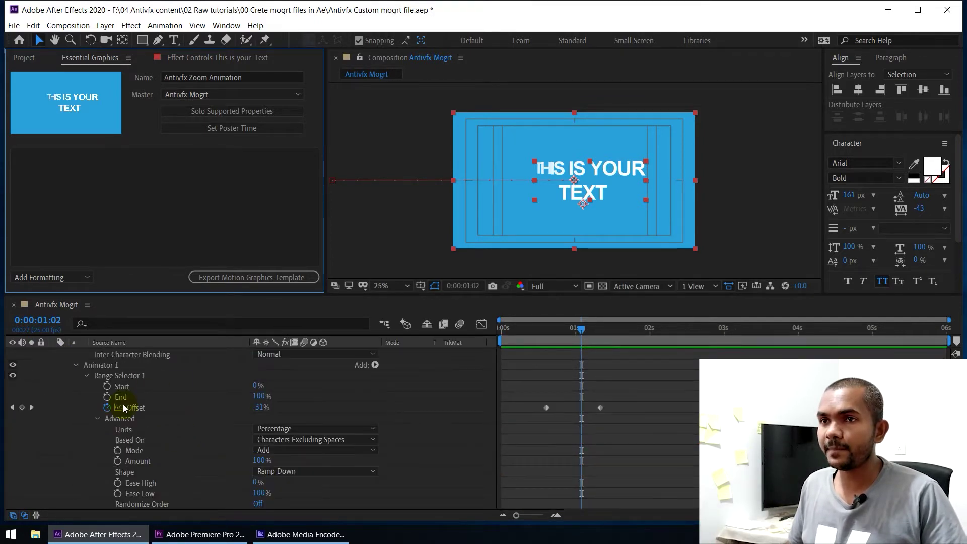
pyautogui.scroll(3, 132, 396)
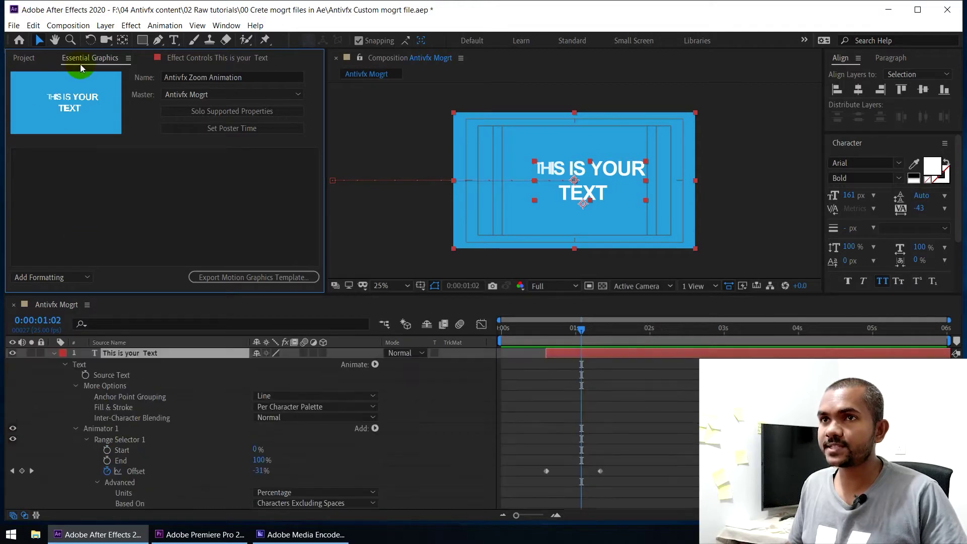
pyautogui.scroll(-1, 161, 459)
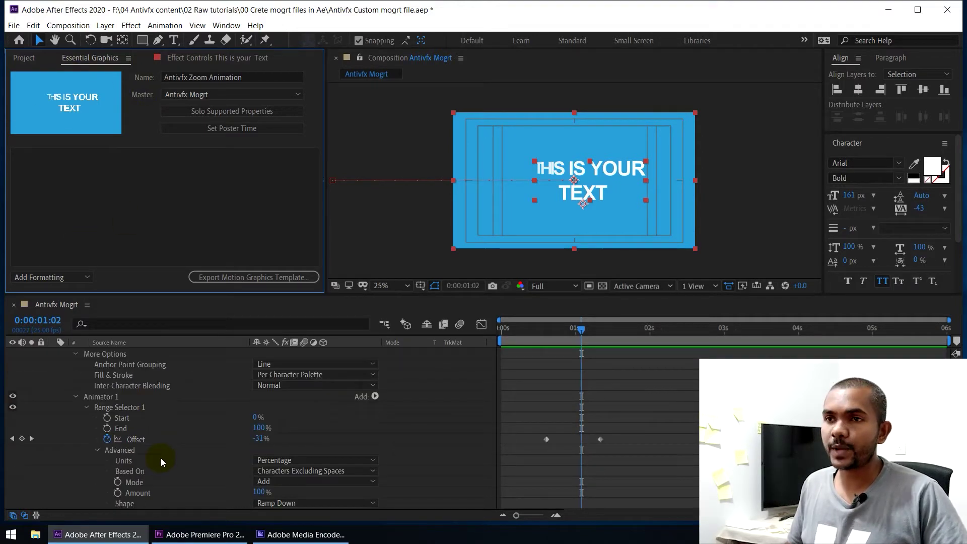
pyautogui.scroll(1, 161, 458)
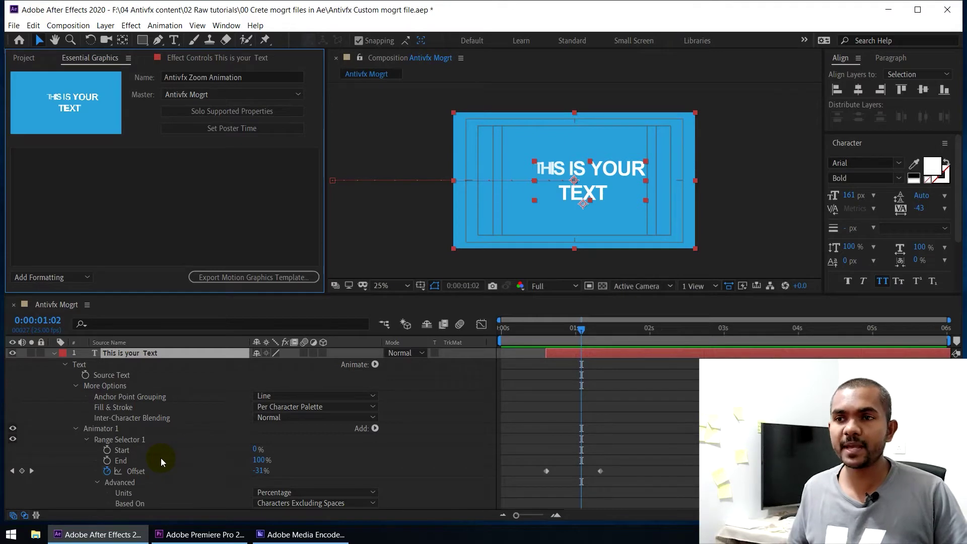
# Switch to Premiere Pro and examine the editable properties of the "720 Zoom forwad text" clip
pyautogui.click(220, 534)
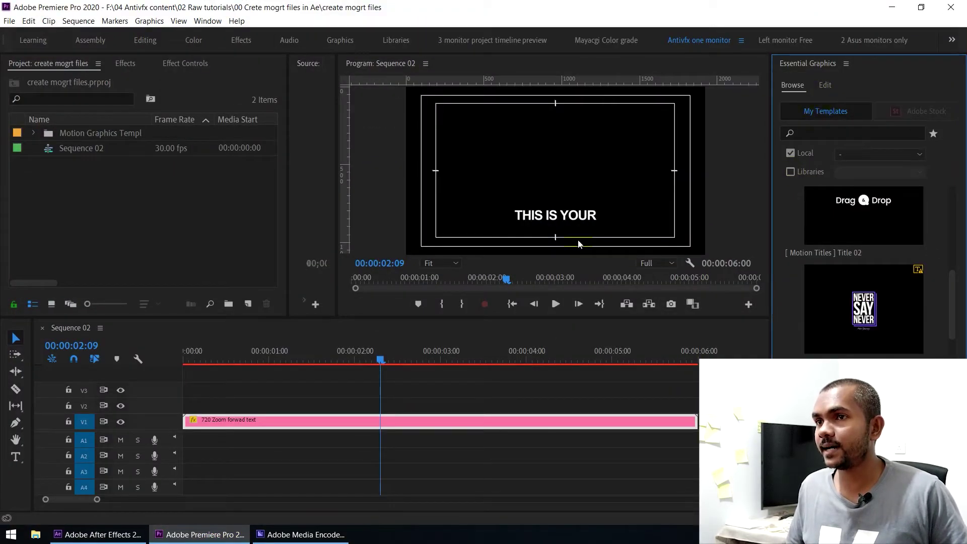
pyautogui.click(826, 84)
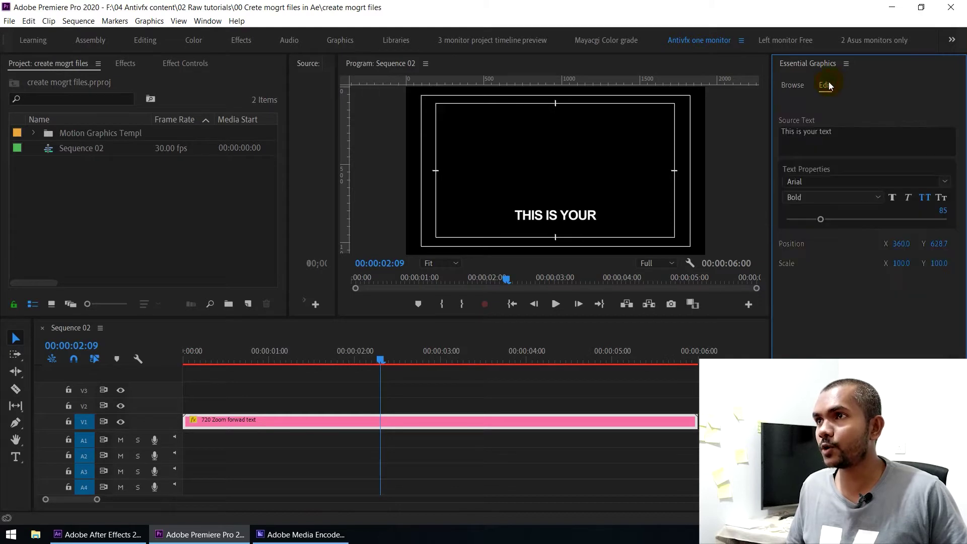
pyautogui.click(459, 420)
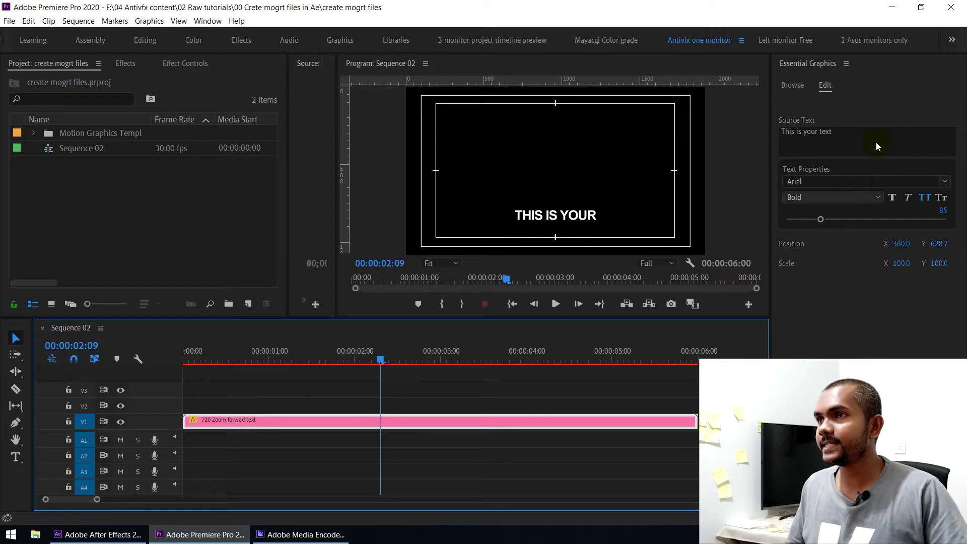
pyautogui.moveTo(374, 359)
pyautogui.mouseDown()
pyautogui.moveTo(352, 360)
pyautogui.moveTo(371, 358)
pyautogui.mouseUp()
pyautogui.click(892, 7)
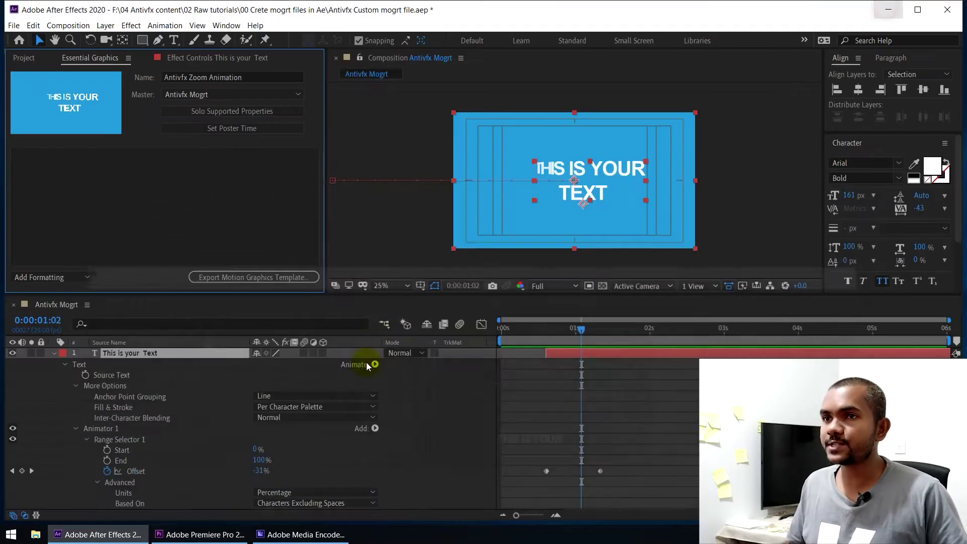
# Back in After Effects, add the Source Text property of the "This is your Text" layer to the template's controls
pyautogui.scroll(-5, 250, 451)
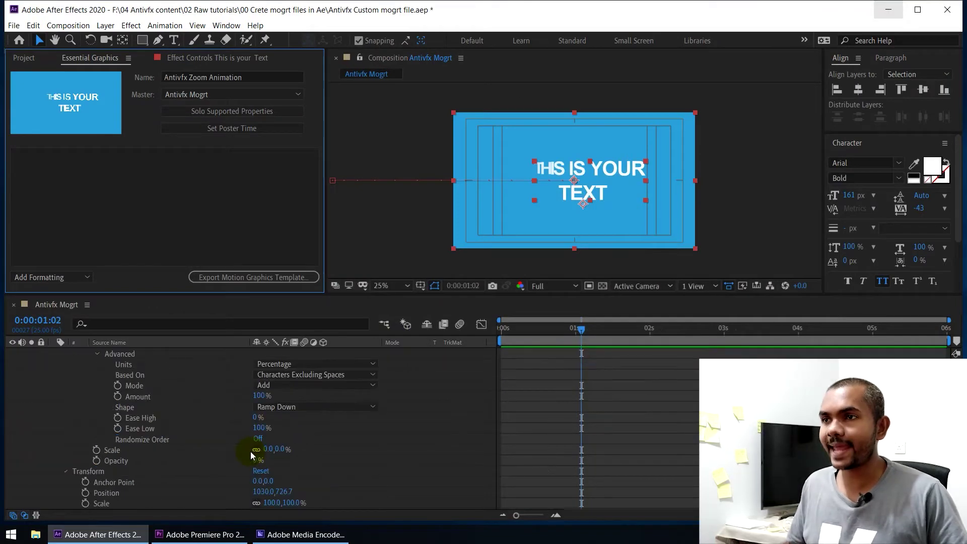
pyautogui.scroll(-5, 250, 451)
pyautogui.scroll(7, 250, 451)
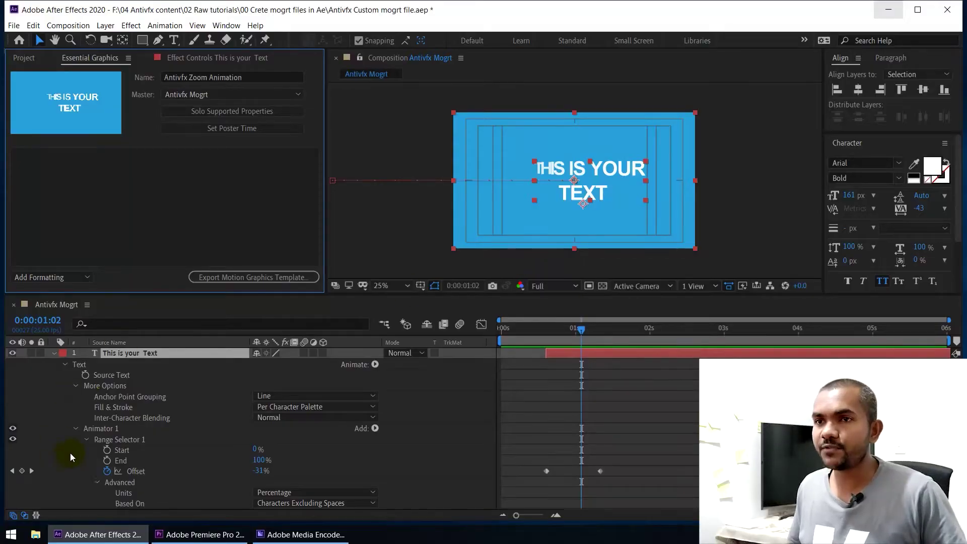
pyautogui.click(155, 353)
pyautogui.click(121, 375)
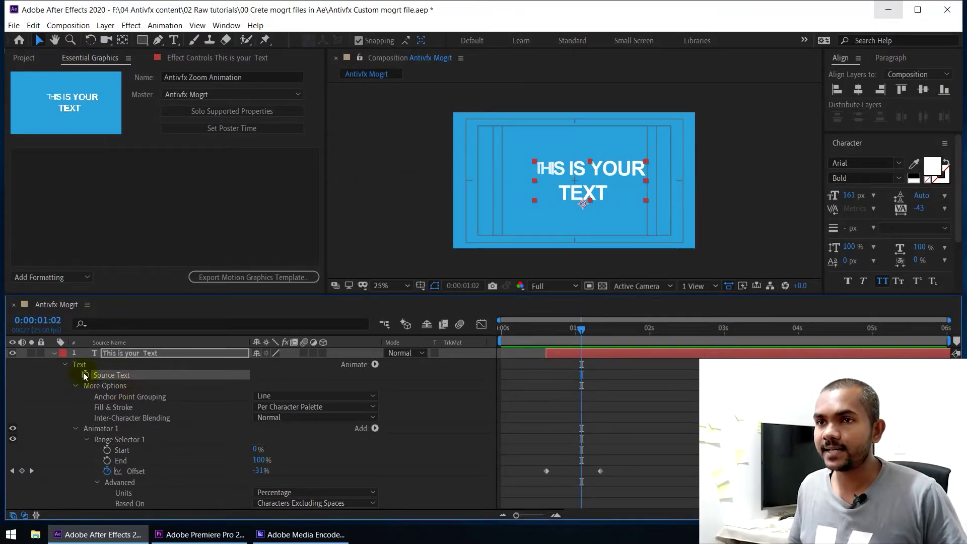
pyautogui.moveTo(134, 376); pyautogui.dragTo(120, 195)
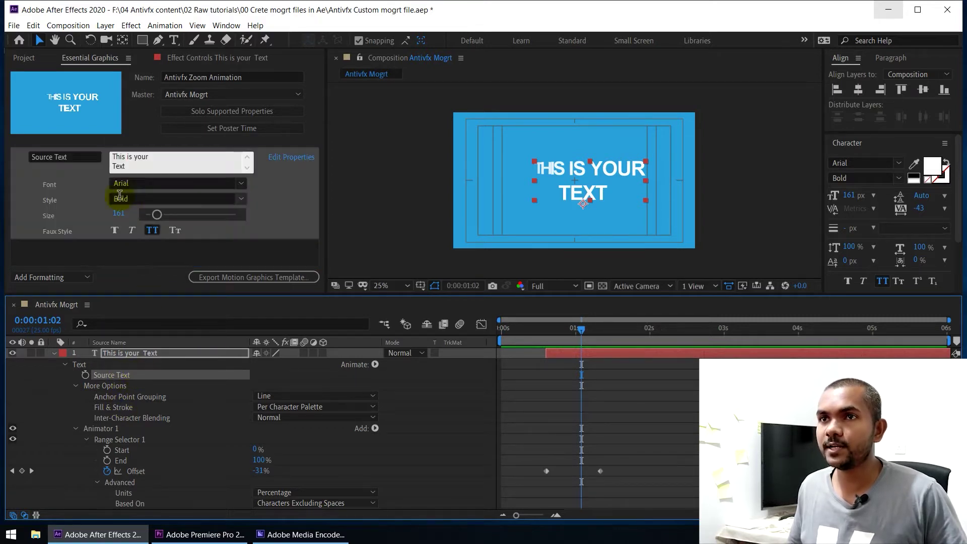
# Review the Source Text control's options for custom font selection, font size adjustment and faux styles, and accept them
pyautogui.click(92, 252)
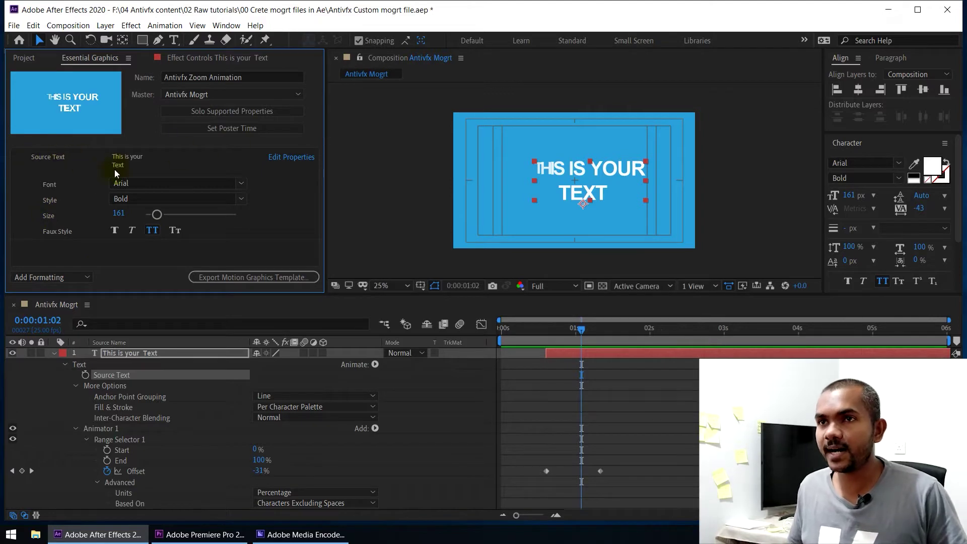
pyautogui.click(290, 158)
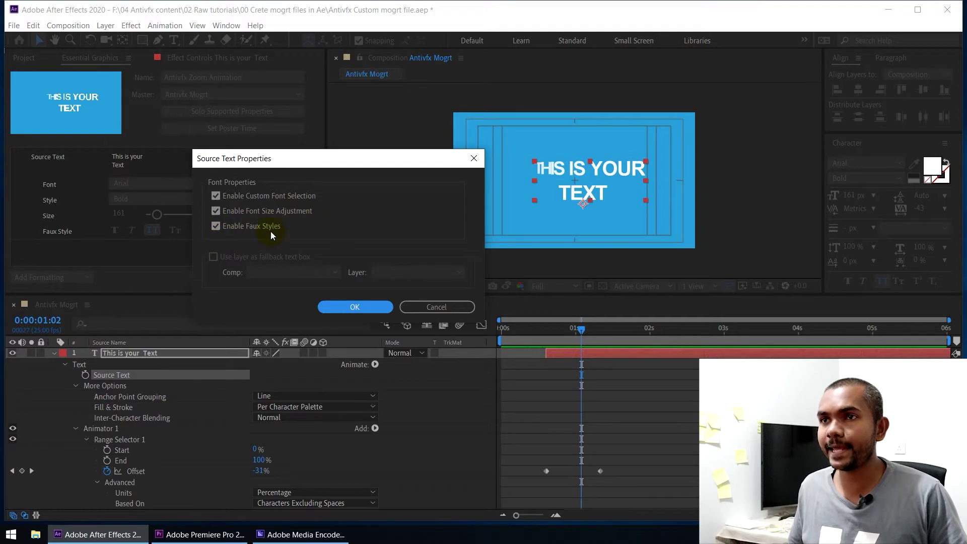
pyautogui.click(356, 307)
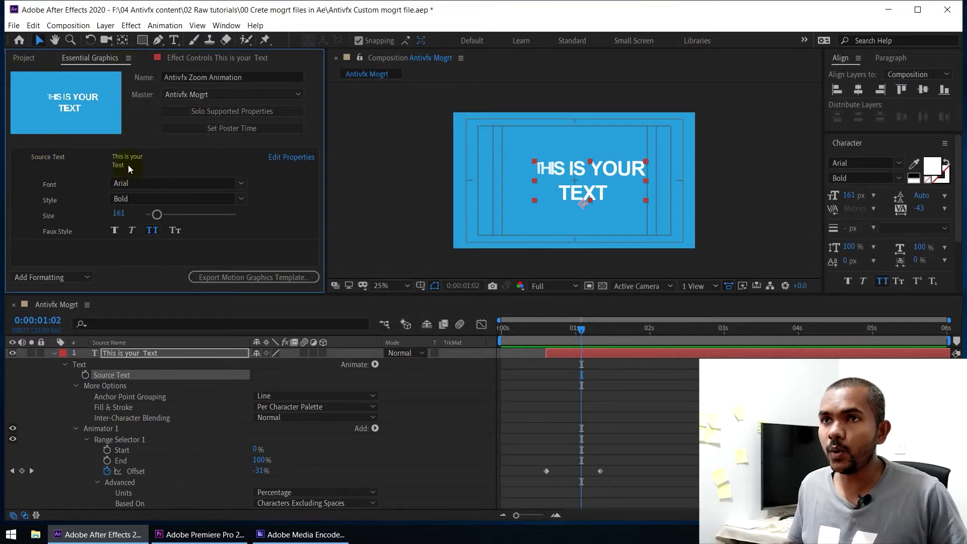
# Examine the Source Text control and the full property list of the "This is your Text" layer
pyautogui.click(150, 160)
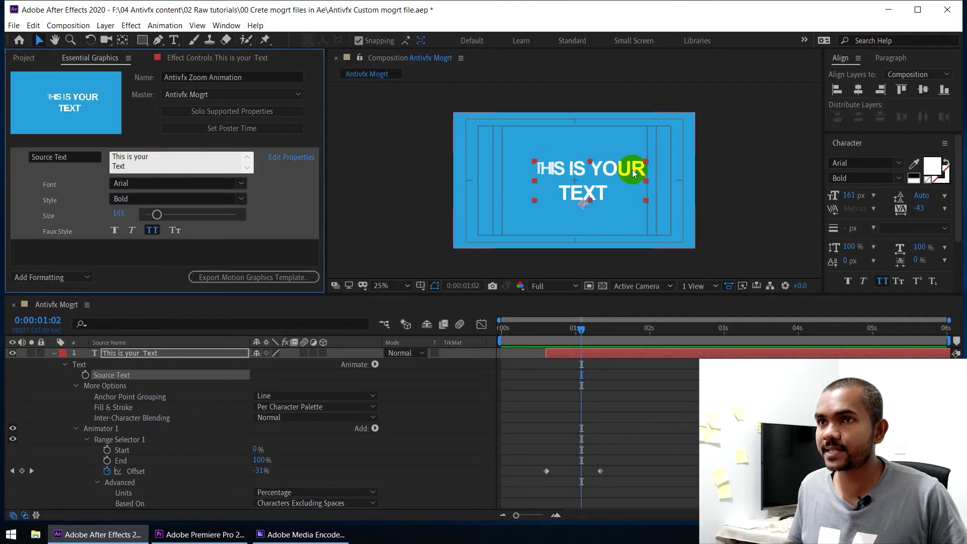
pyautogui.click(151, 252)
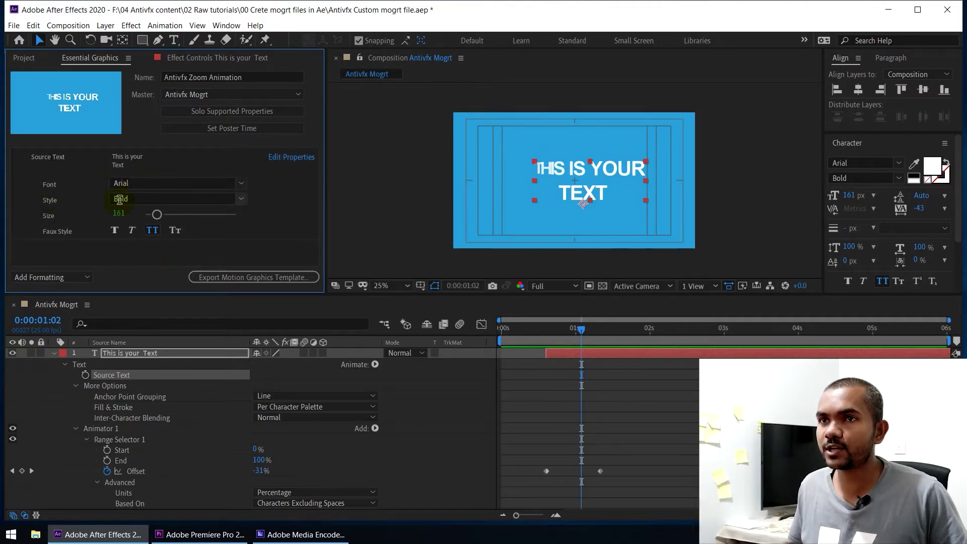
pyautogui.click(135, 352)
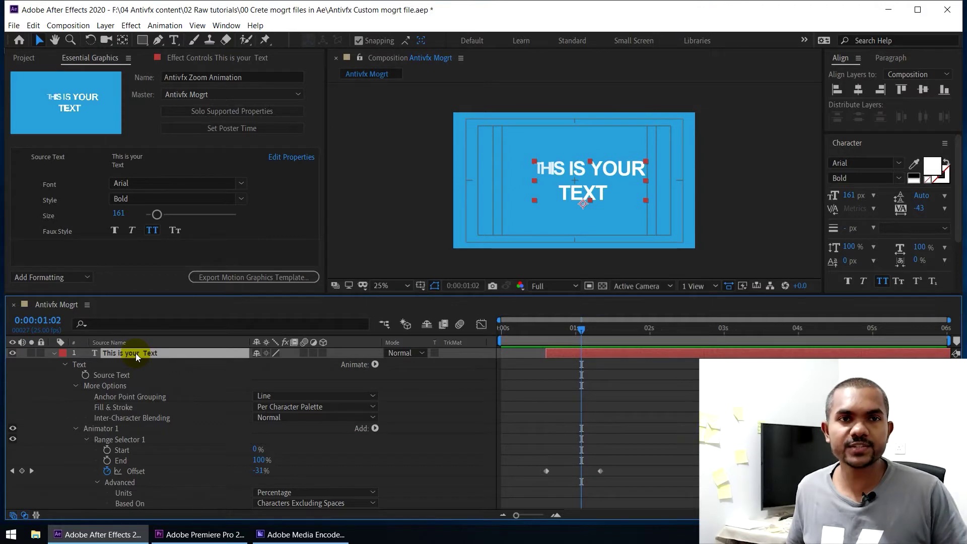
pyautogui.scroll(-3, 224, 395)
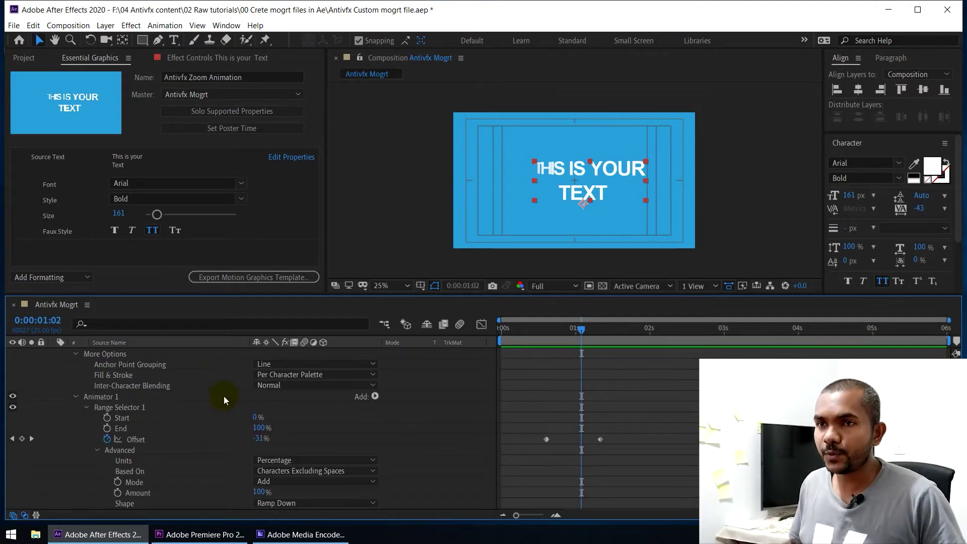
pyautogui.press('`')
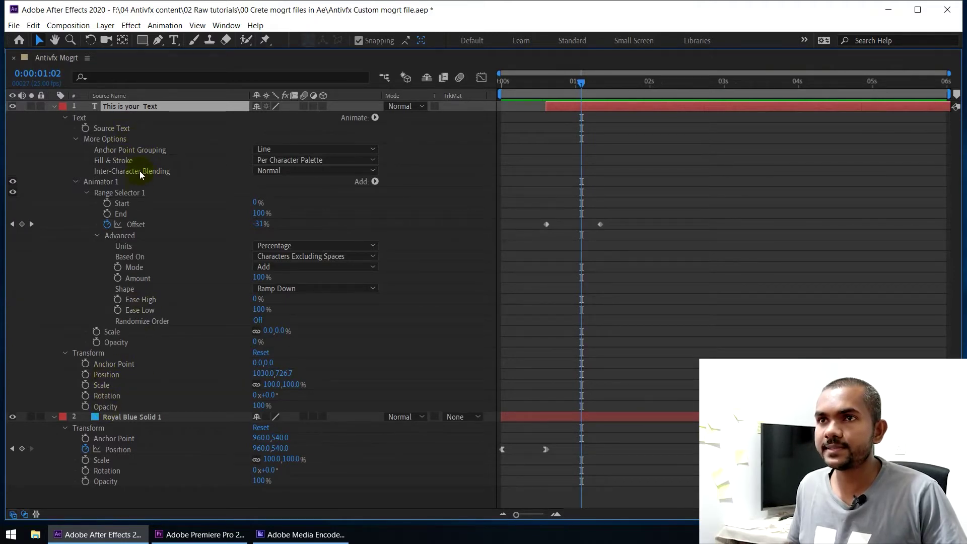
pyautogui.press('`')
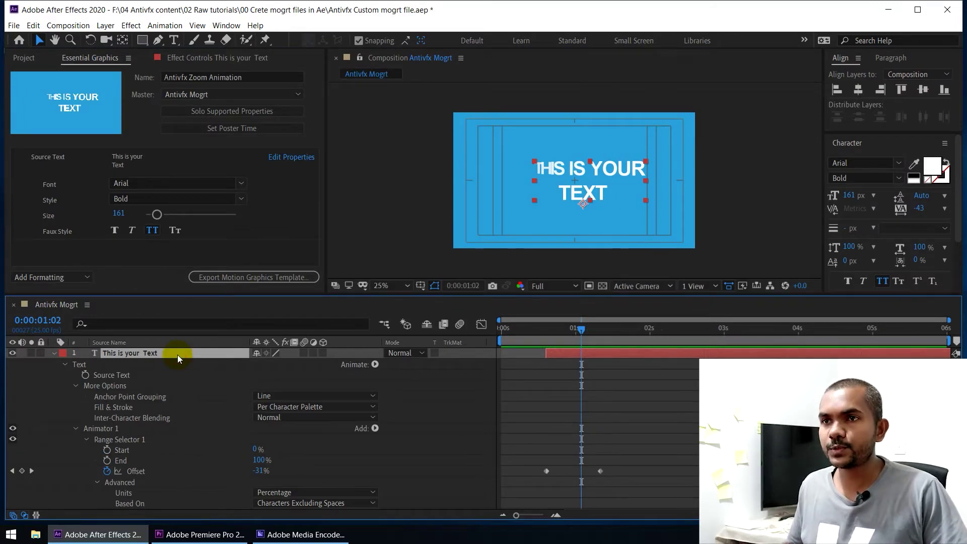
# Apply the Fill effect to the "This is your Text" layer and set its color to white
pyautogui.hotkey('ctrl', 'space')
pyautogui.write('fil')
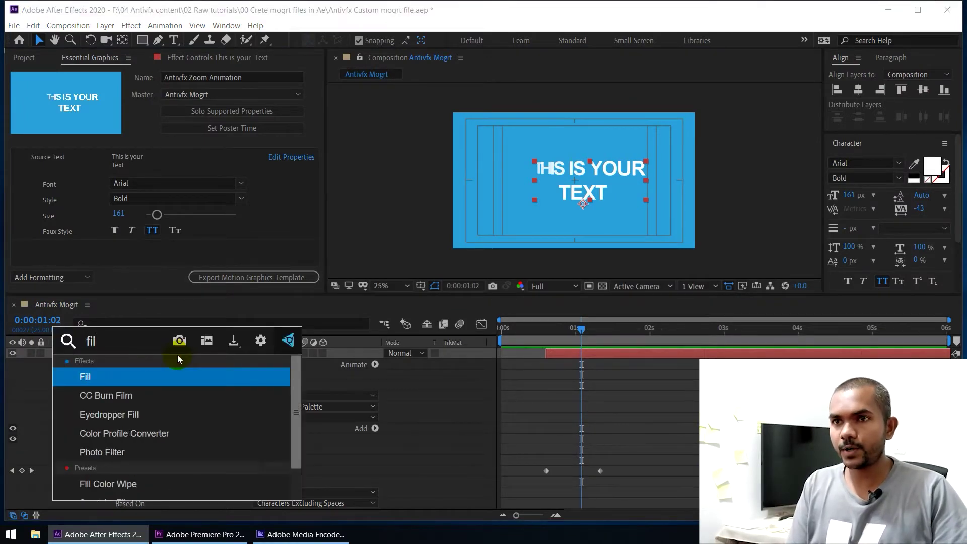
pyautogui.press('Return')
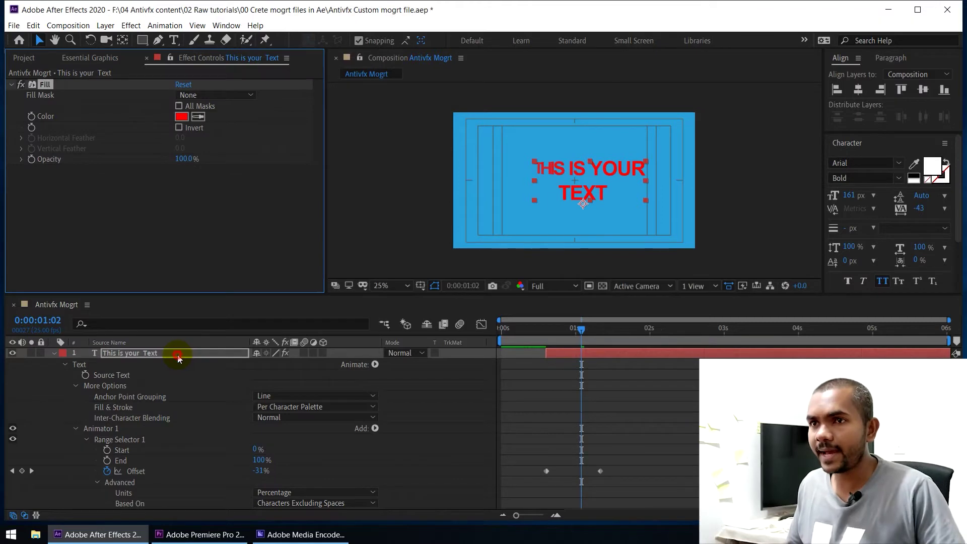
pyautogui.click(181, 116)
pyautogui.click(393, 228)
pyautogui.click(659, 228)
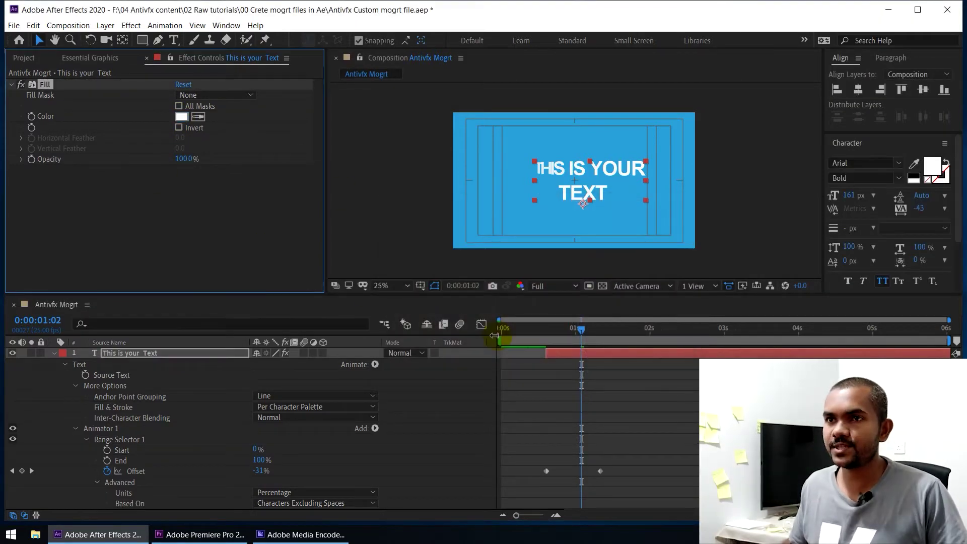
# Add the Color property of the text layer's Fill effect to the template's controls, below Source Text
pyautogui.click(205, 352)
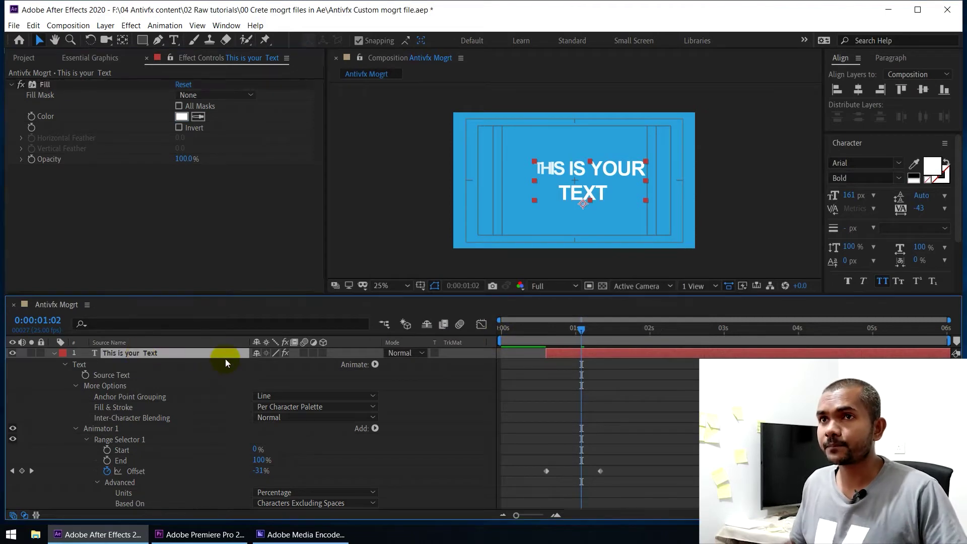
pyautogui.click(76, 60)
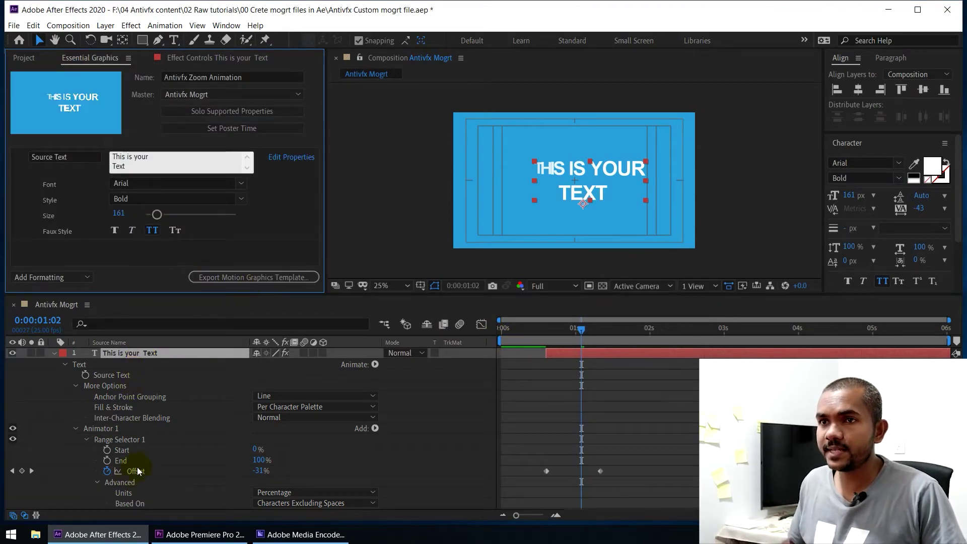
pyautogui.scroll(-4, 144, 420)
pyautogui.scroll(-4, 144, 420)
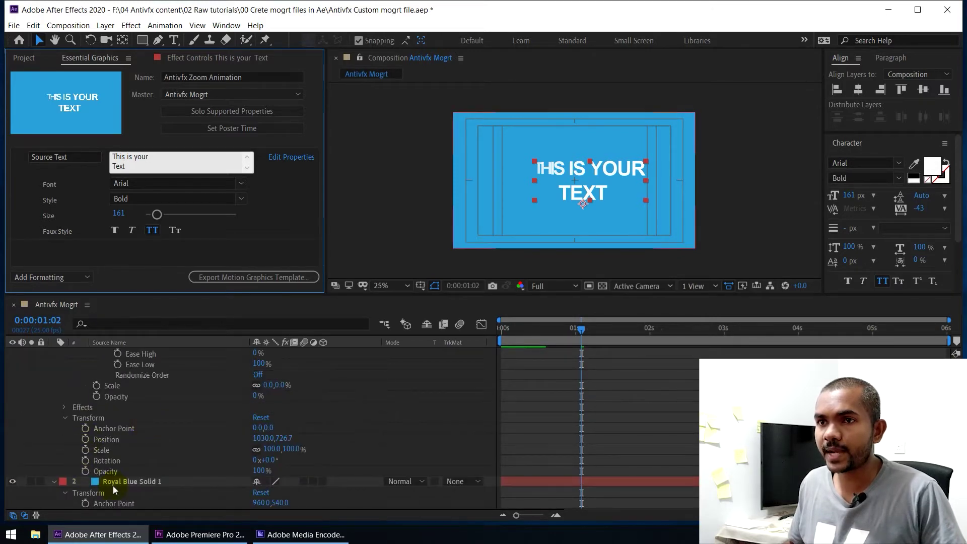
pyautogui.click(64, 408)
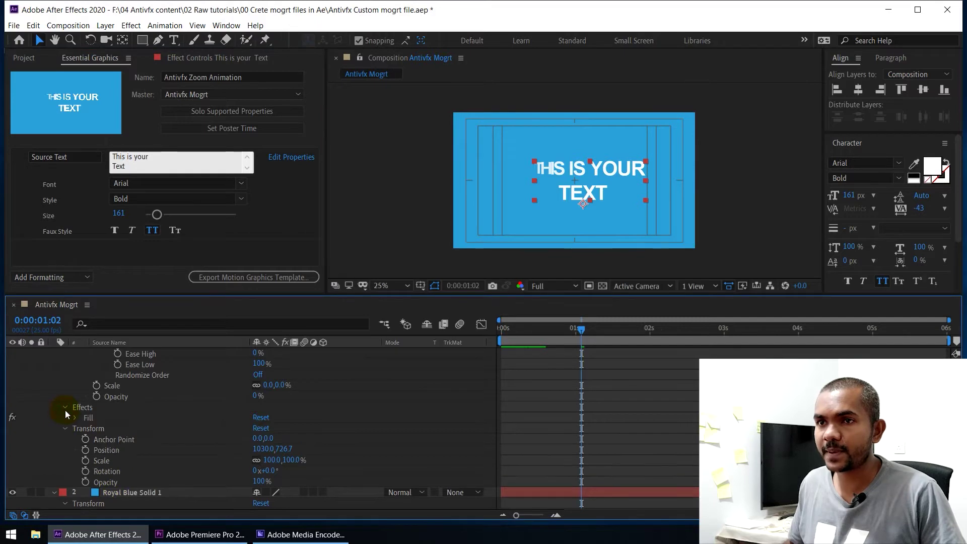
pyautogui.click(75, 418)
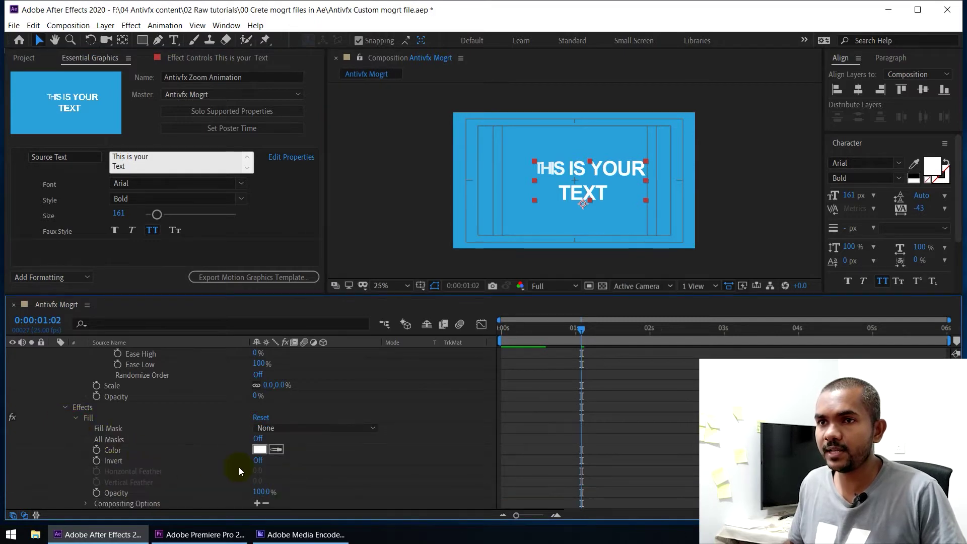
pyautogui.click(147, 450)
pyautogui.moveTo(142, 451); pyautogui.dragTo(105, 247)
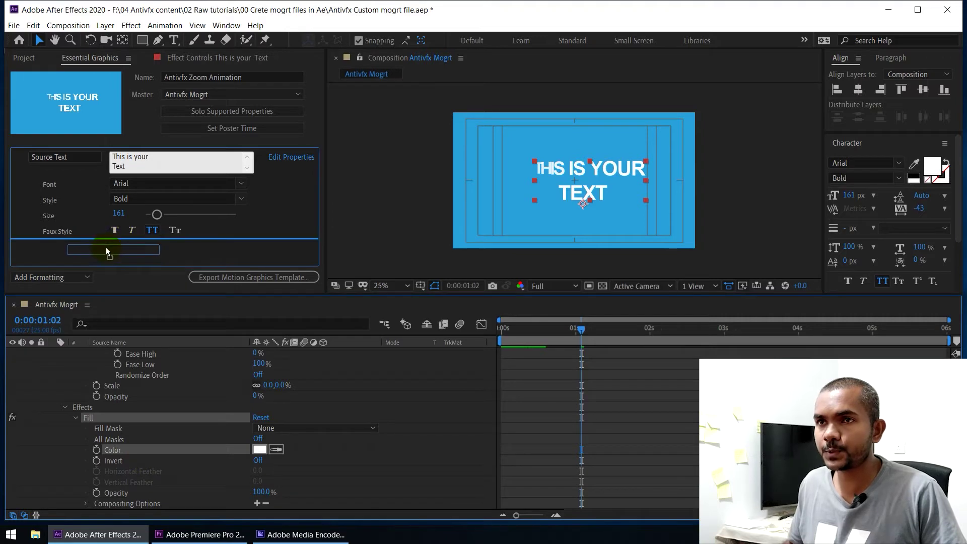
pyautogui.click(191, 237)
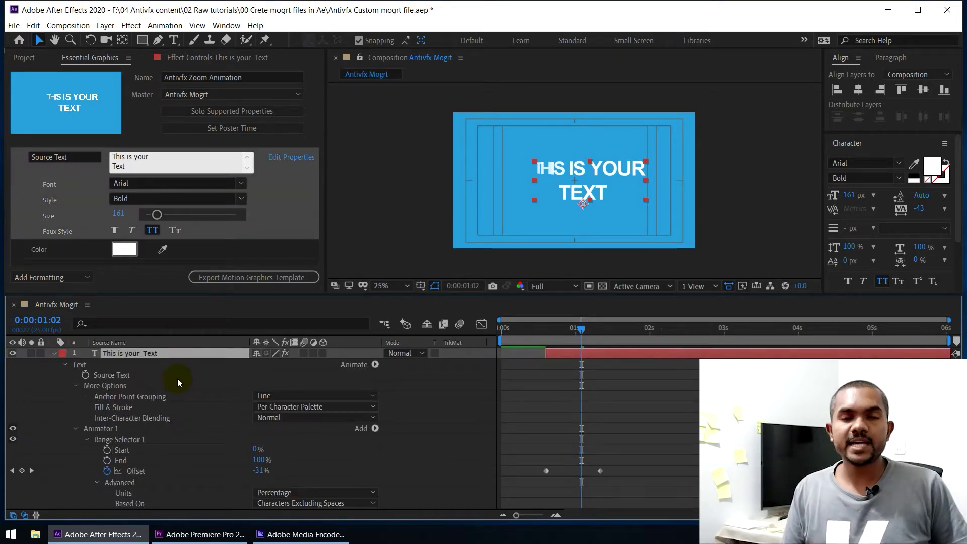
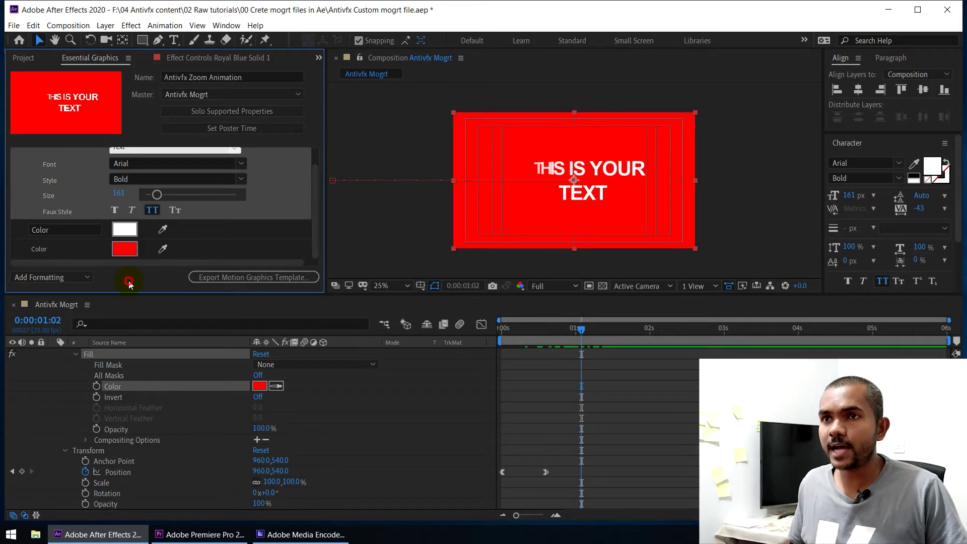
# Enlarge the template controls area and add a control group named "Solid settings"
pyautogui.moveTo(132, 298); pyautogui.dragTo(135, 317)
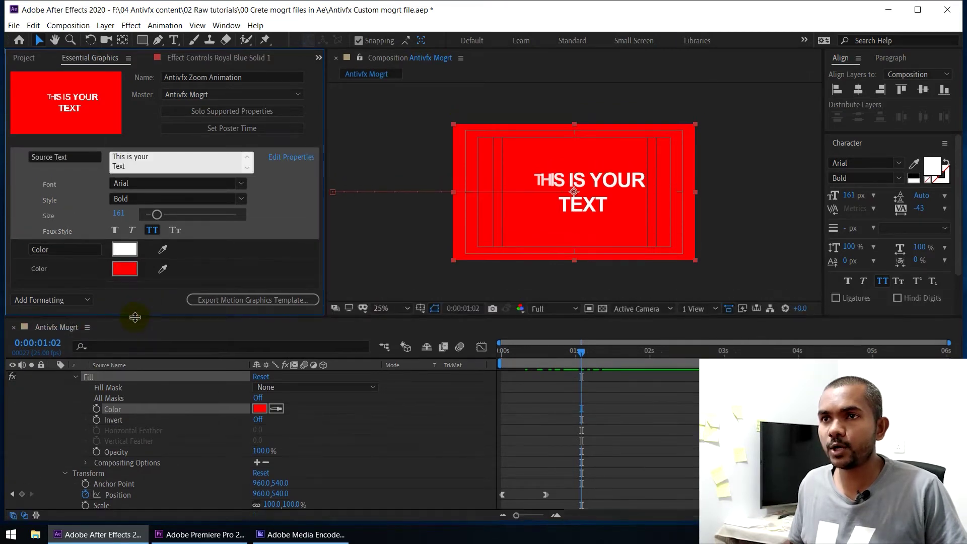
pyautogui.click(65, 303)
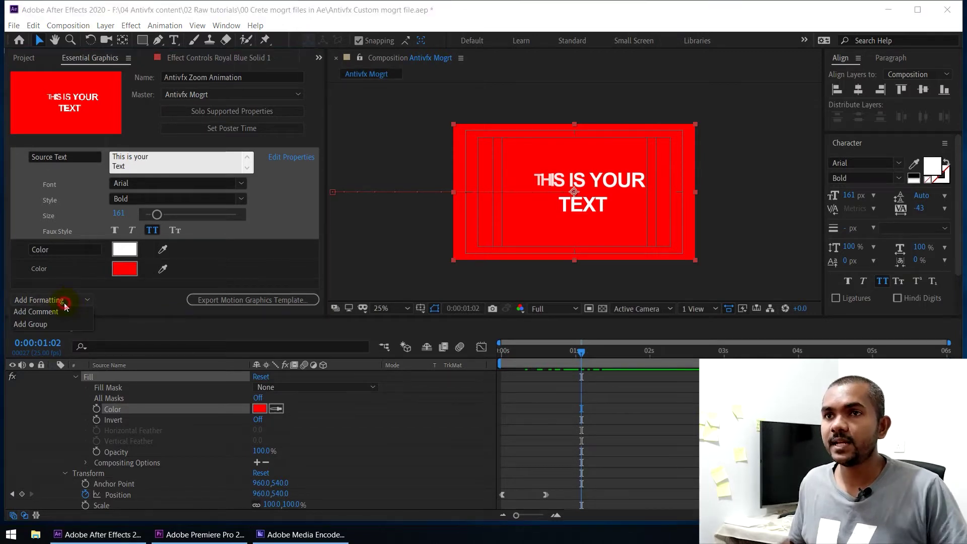
pyautogui.click(45, 324)
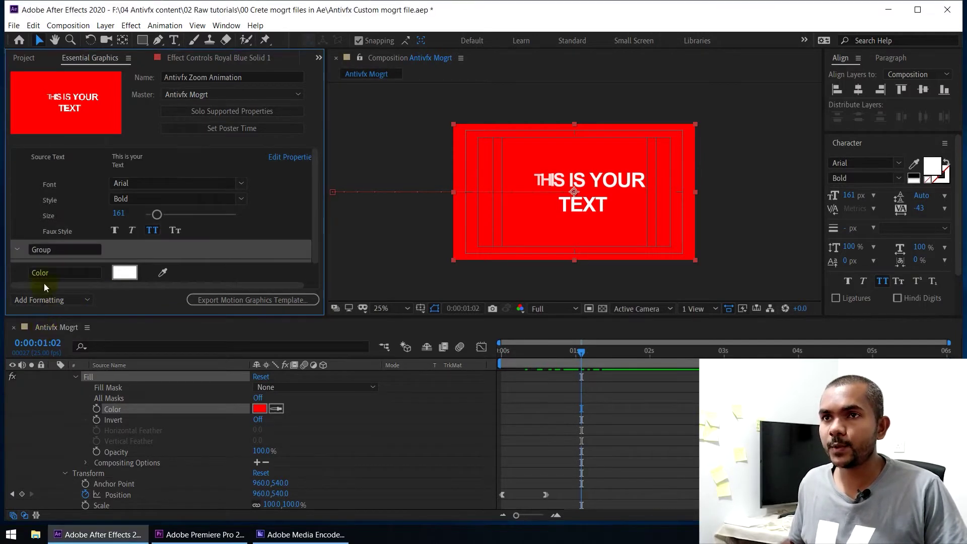
pyautogui.click(83, 247)
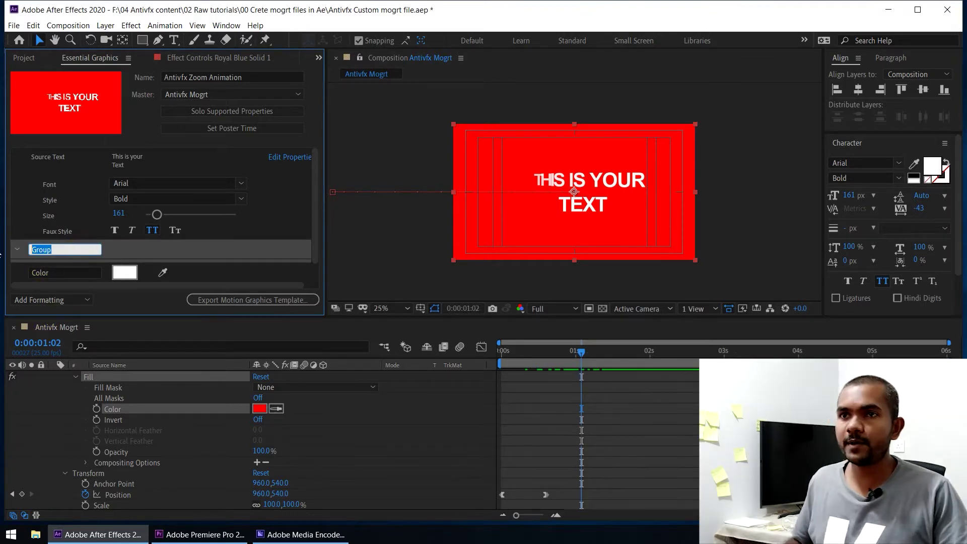
pyautogui.write('Solid ')
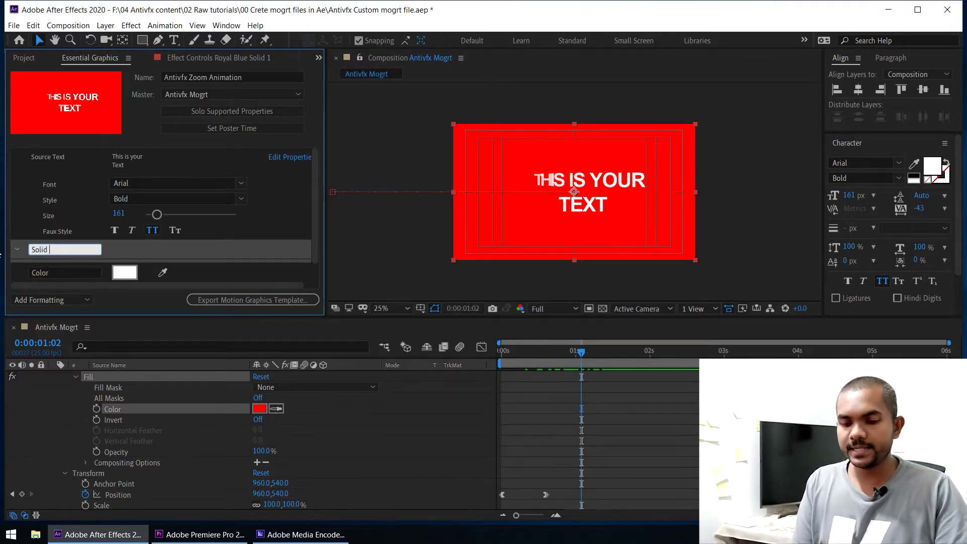
pyautogui.write('set')
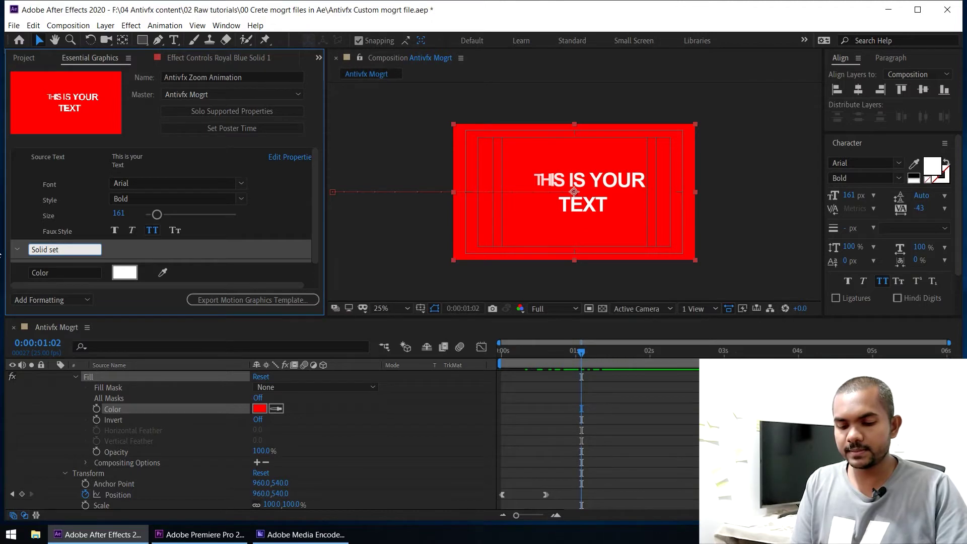
pyautogui.write('tings')
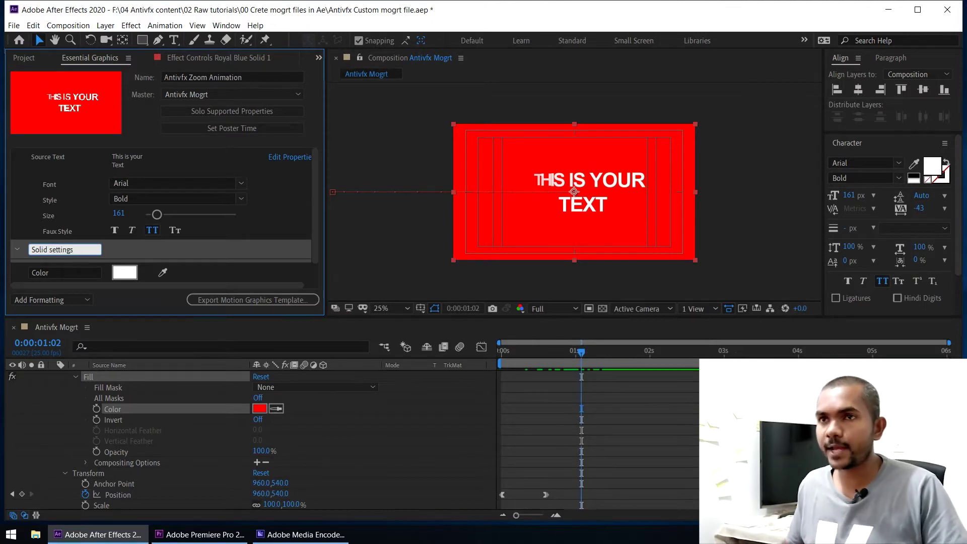
# Move the red Color control into the "Solid settings" group and collapse the group
pyautogui.moveTo(14, 274); pyautogui.dragTo(97, 261)
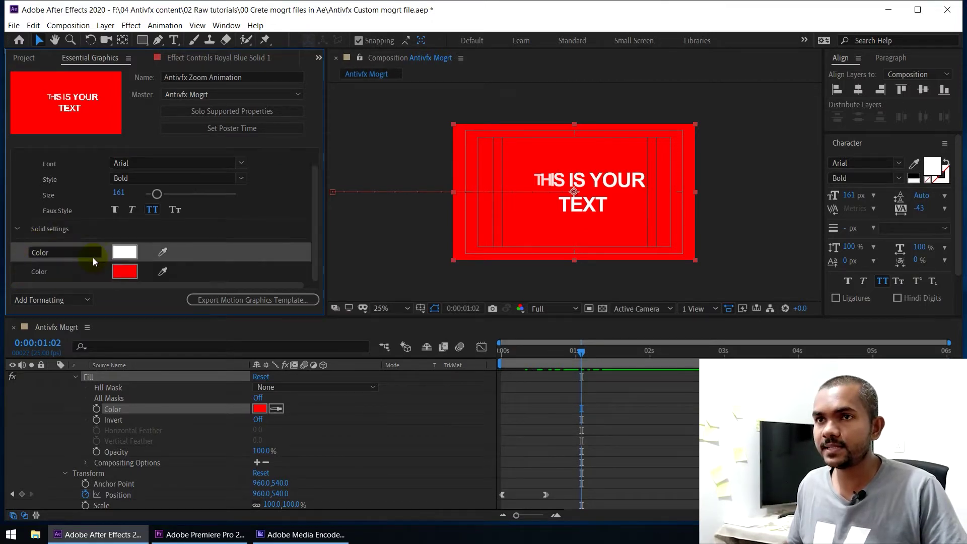
pyautogui.click(62, 272)
pyautogui.moveTo(195, 276); pyautogui.dragTo(71, 236)
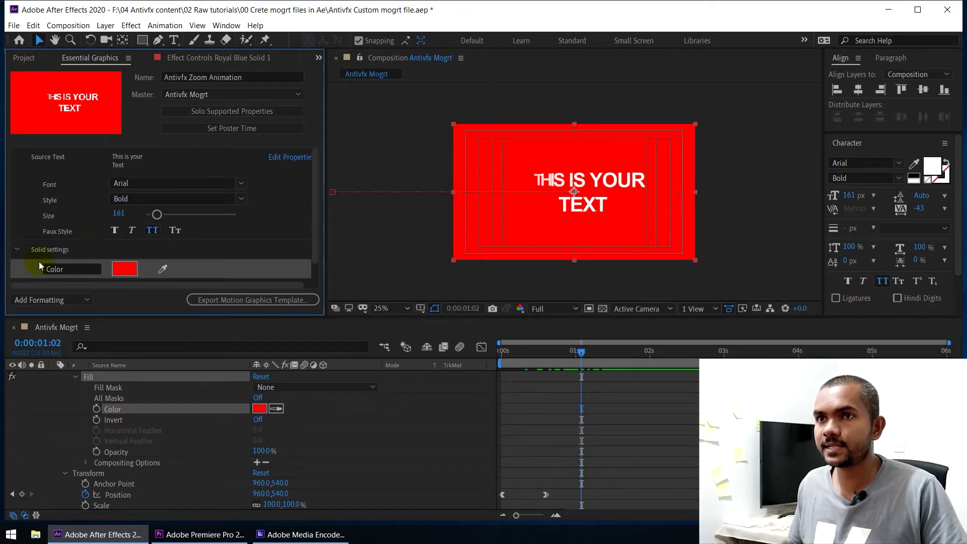
pyautogui.click(16, 249)
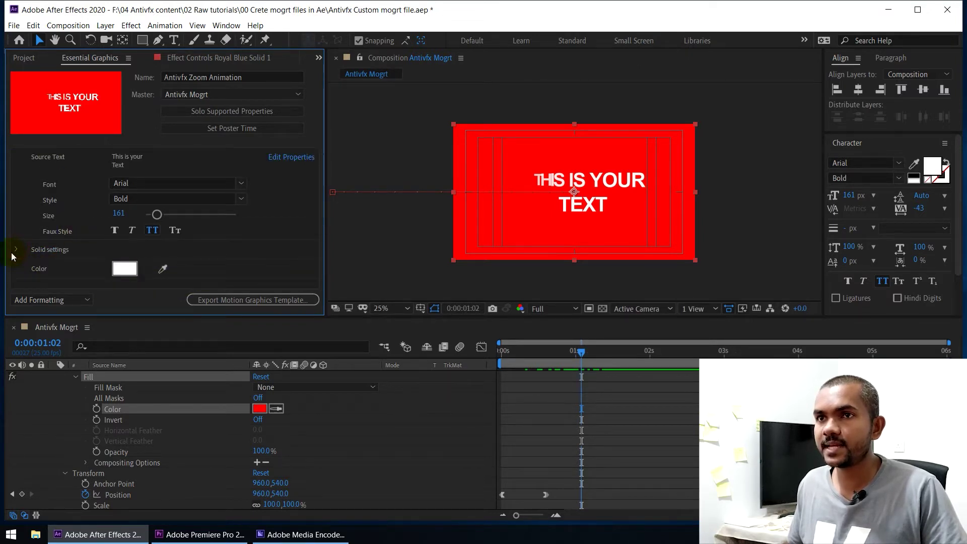
# Add a second control group named "test settings" to the template
pyautogui.click(67, 270)
pyautogui.click(41, 300)
pyautogui.click(35, 325)
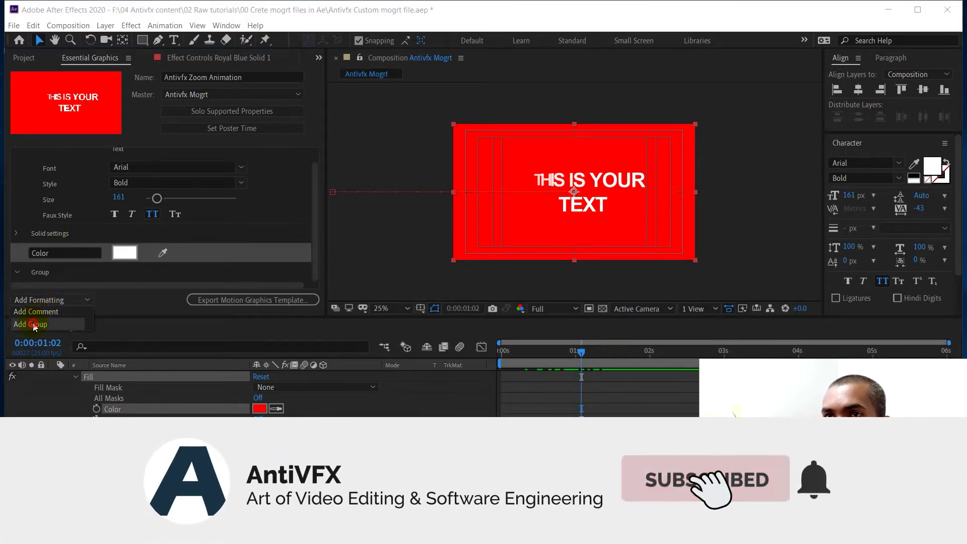
pyautogui.doubleClick(70, 269)
pyautogui.write('test ')
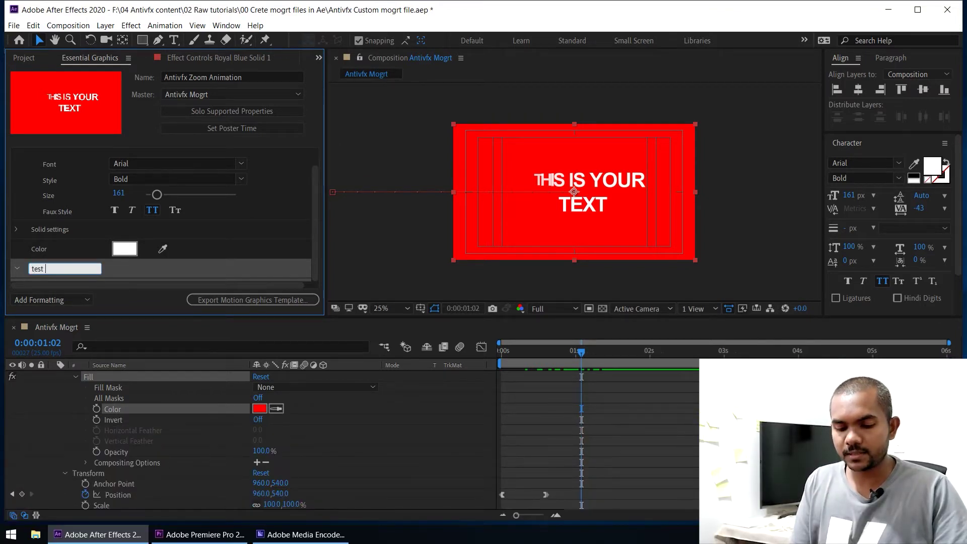
pyautogui.write('settings')
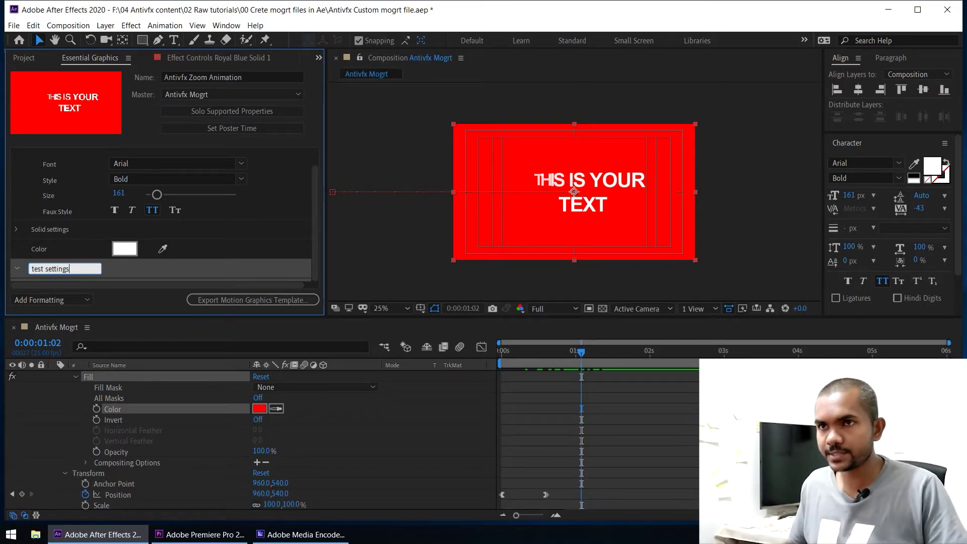
pyautogui.click(126, 268)
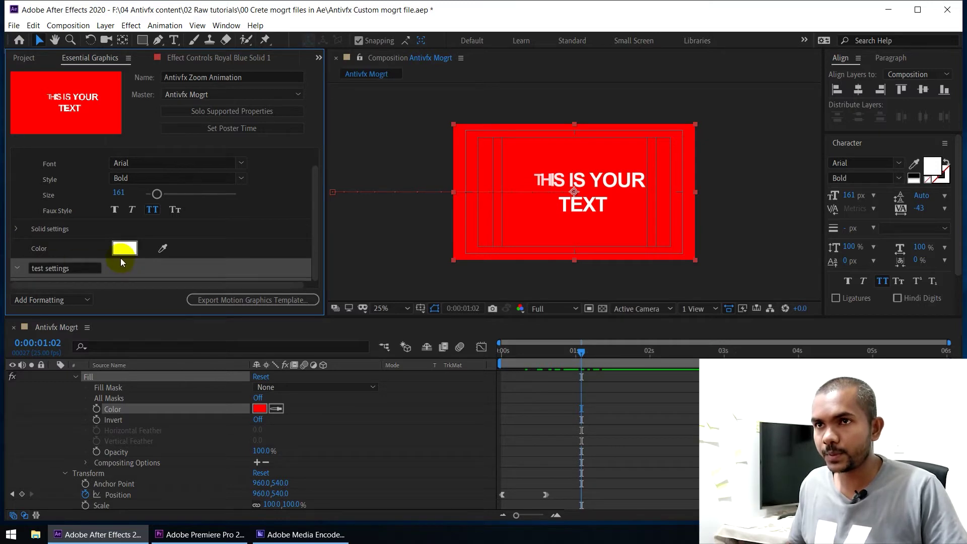
# Move the white Color control into the "test settings" group and collapse the group
pyautogui.click(28, 251)
pyautogui.moveTo(26, 251); pyautogui.dragTo(32, 272)
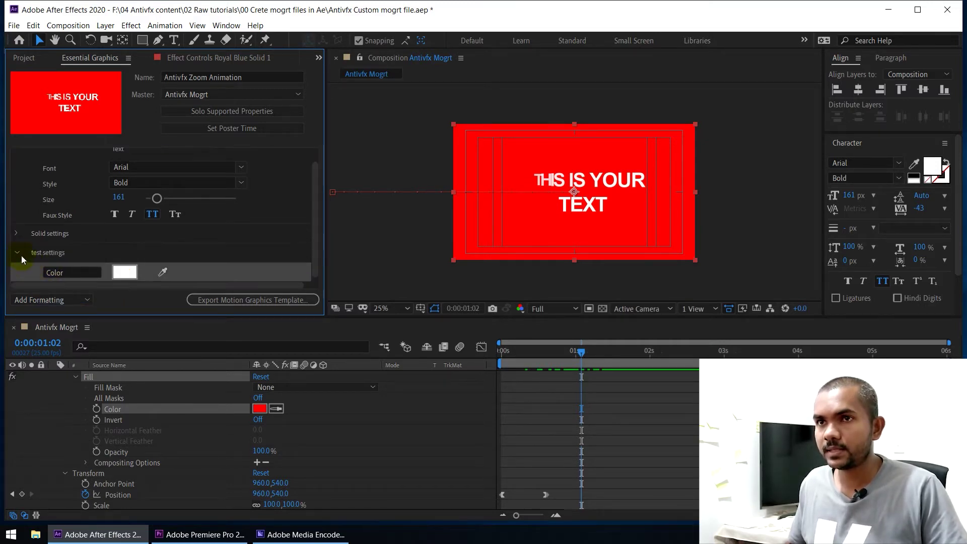
pyautogui.click(19, 253)
pyautogui.click(19, 250)
pyautogui.click(18, 249)
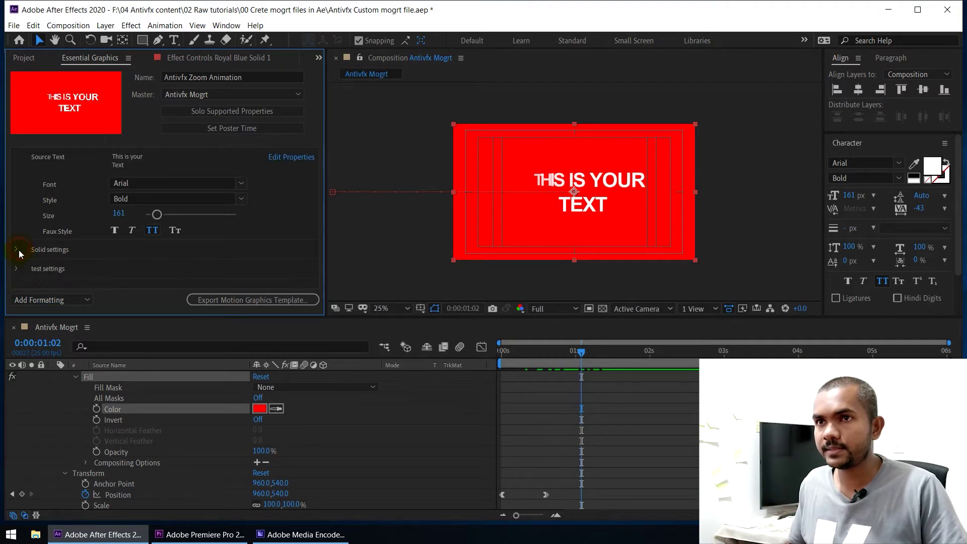
# Move the Source Text control into the "test settings" group, above the white Color control, and collapse the group
pyautogui.click(38, 159)
pyautogui.moveTo(39, 159); pyautogui.dragTo(50, 276)
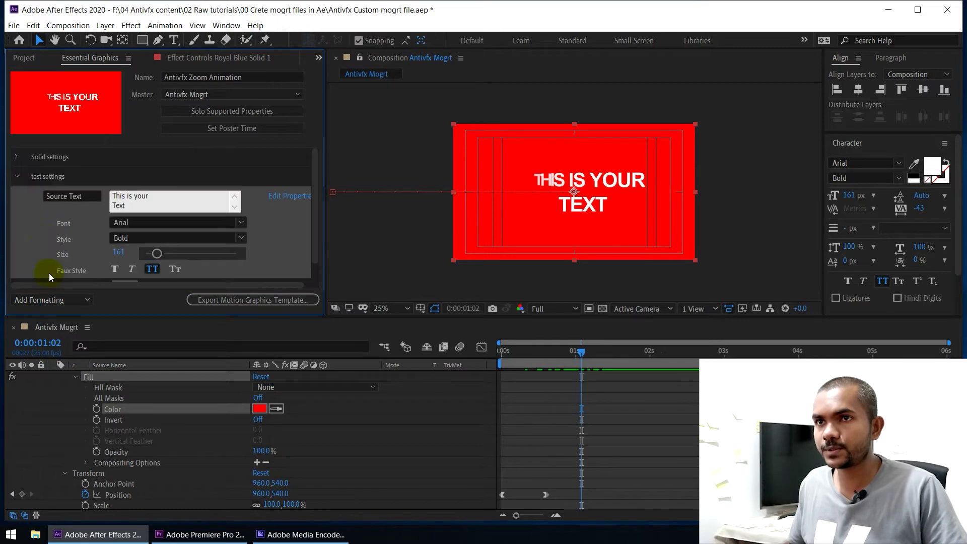
pyautogui.click(16, 175)
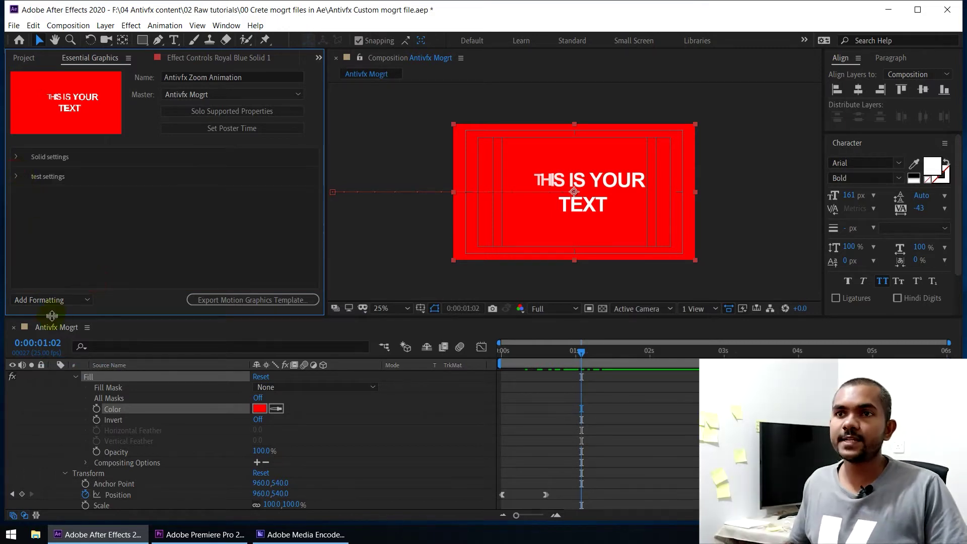
# Add a comment reading "Change the soluid color" to the template below the "test settings" group
pyautogui.click(57, 299)
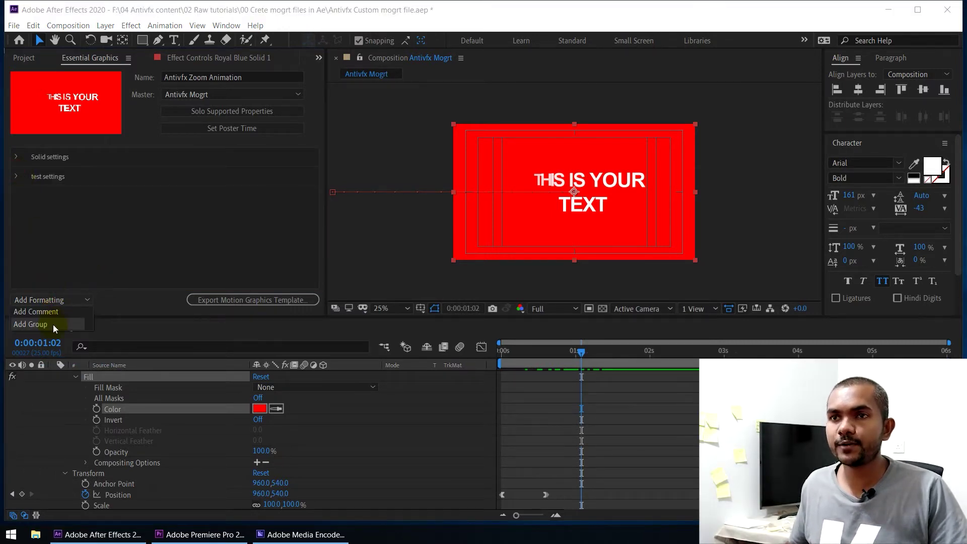
pyautogui.click(62, 246)
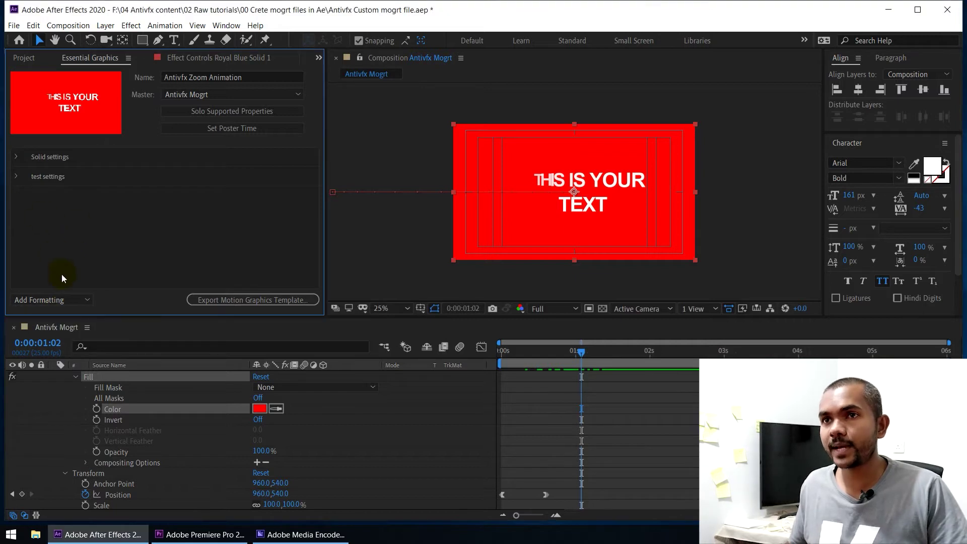
pyautogui.click(43, 300)
pyautogui.click(39, 313)
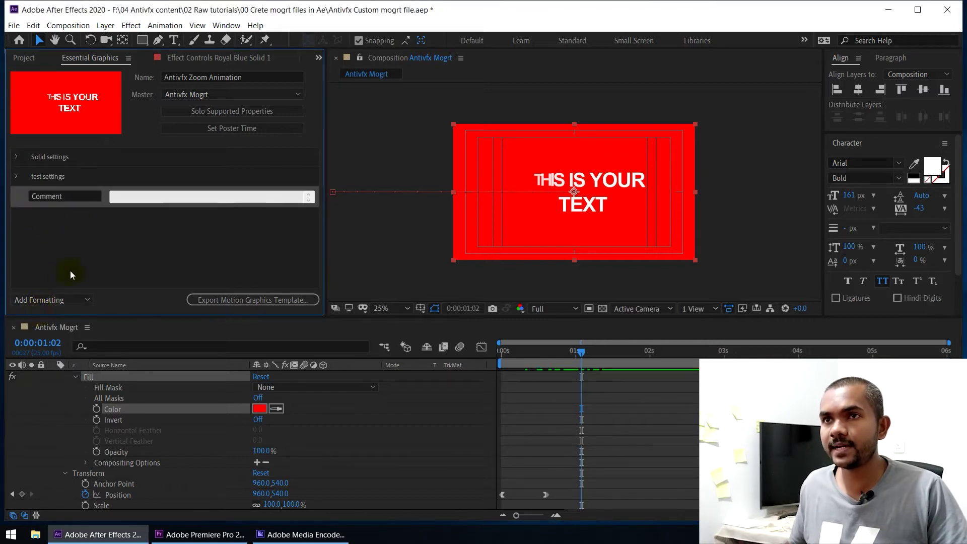
pyautogui.click(141, 199)
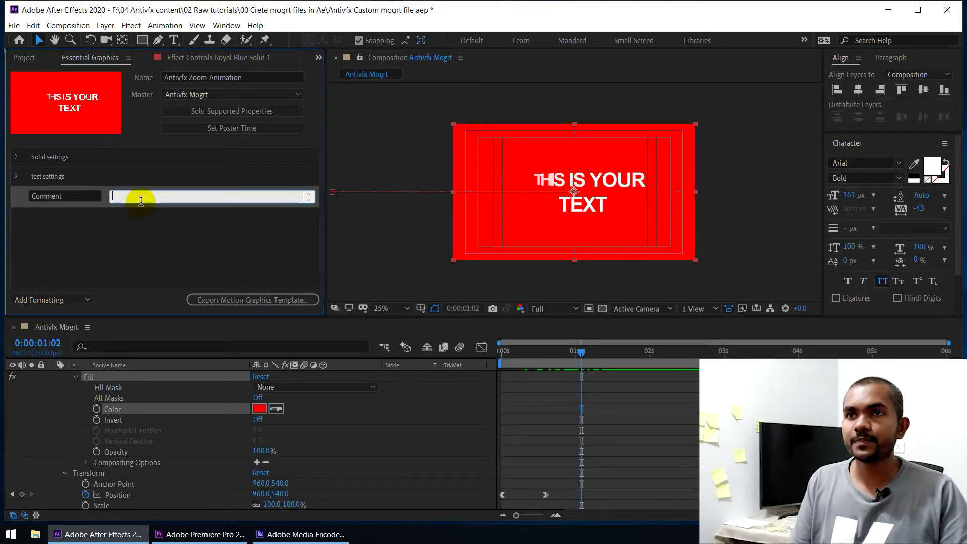
pyautogui.write('Change the')
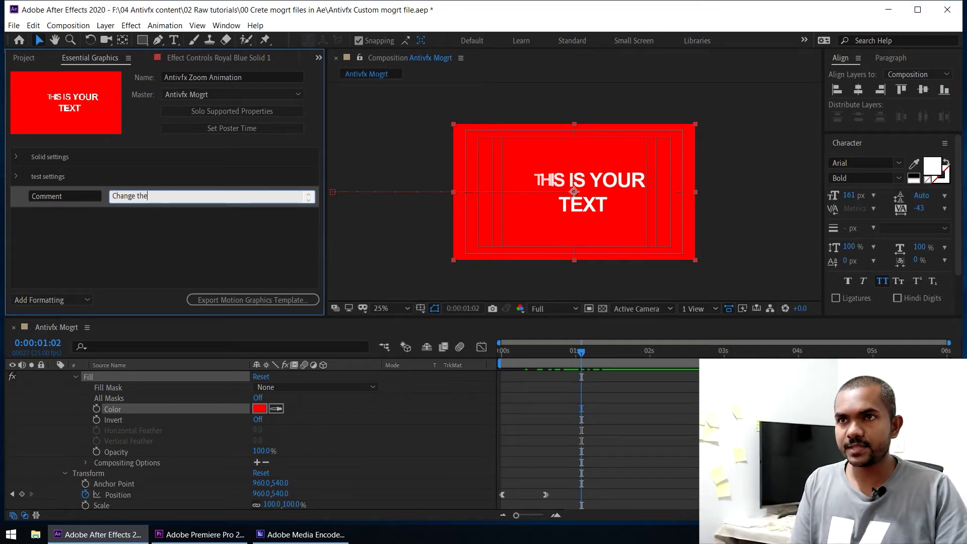
pyautogui.write(' soluid color')
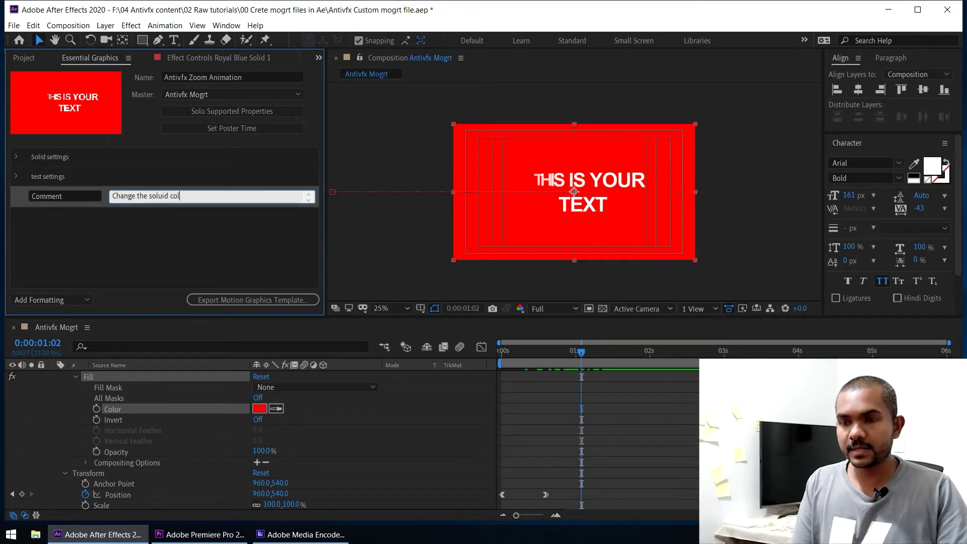
pyautogui.click(138, 194)
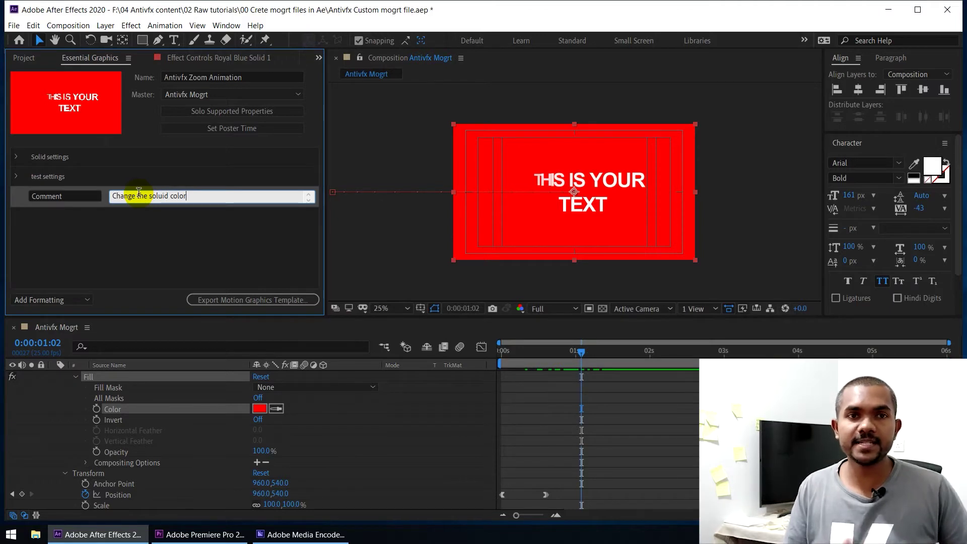
pyautogui.click(119, 256)
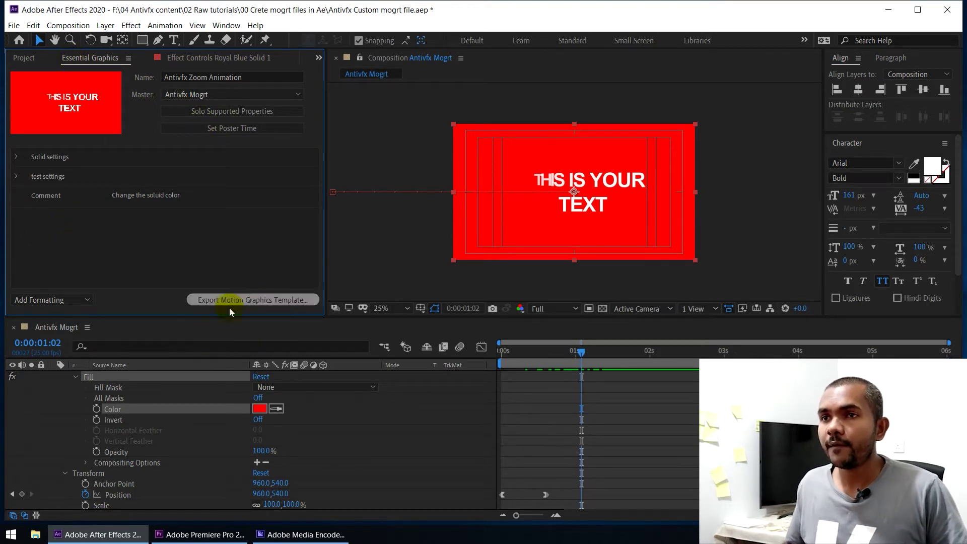
# Collapse the expanded properties of all layers in the Antivfx Mogrt timeline and deselect the layers
pyautogui.hotkey('ctrl', 'a')
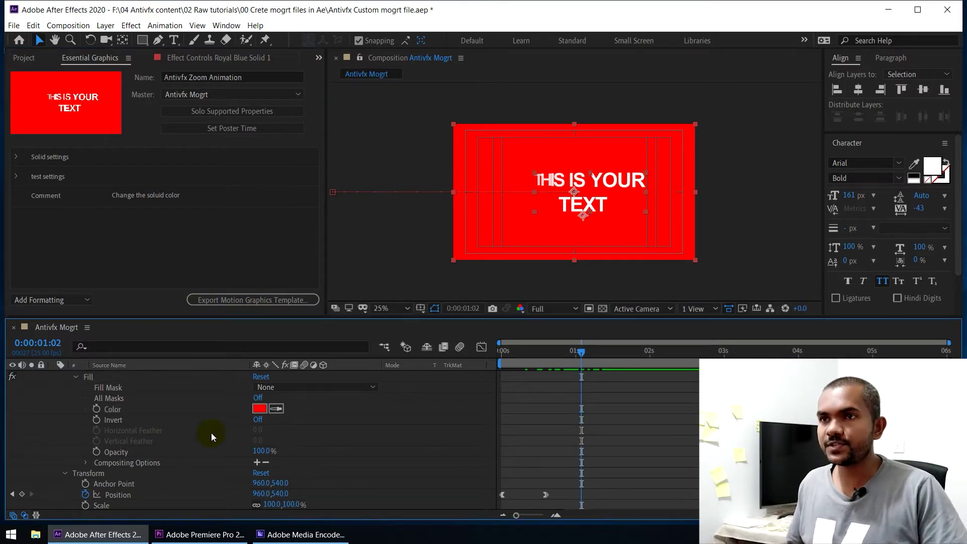
pyautogui.hotkey('ctrl', '`')
pyautogui.click(216, 438)
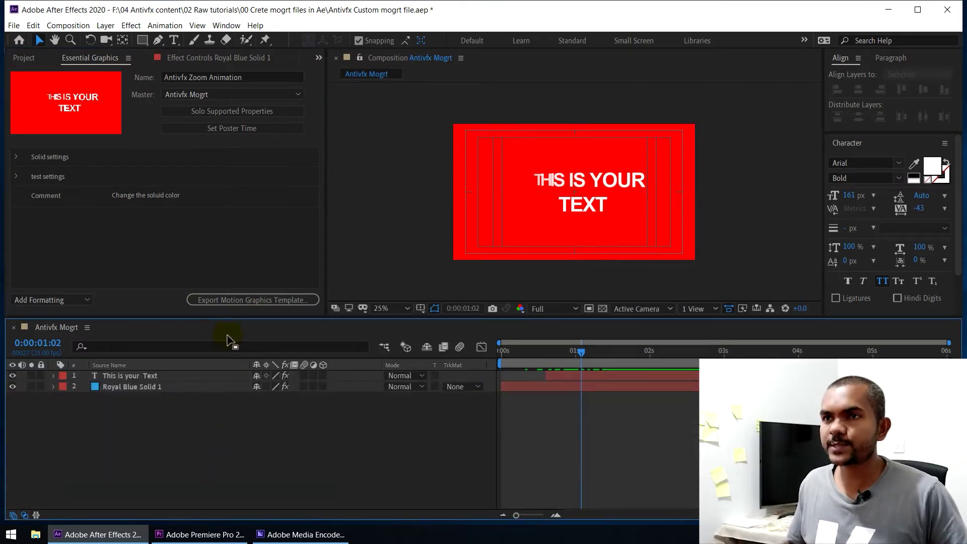
# Start exporting the motion graphics template and save the project when asked
pyautogui.click(249, 301)
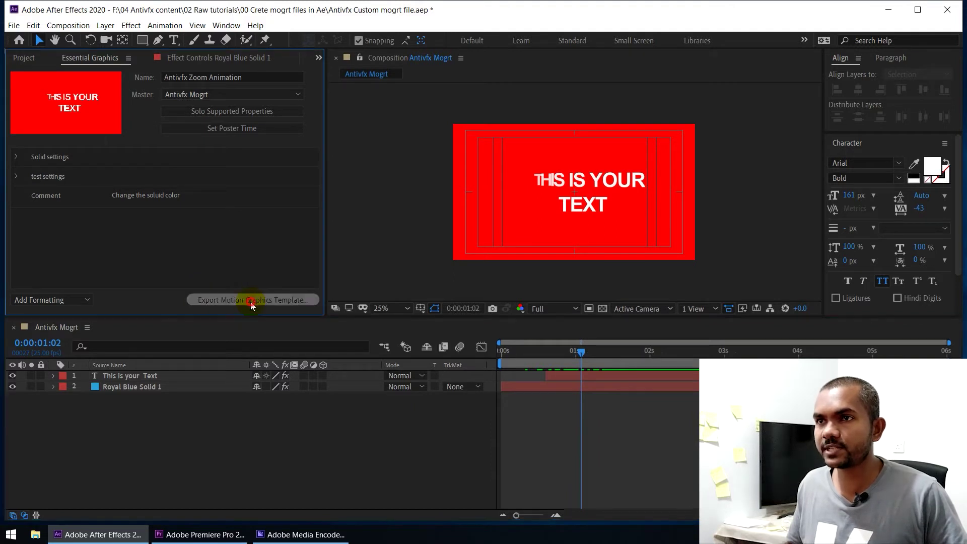
pyautogui.moveTo(423, 236); pyautogui.dragTo(366, 247)
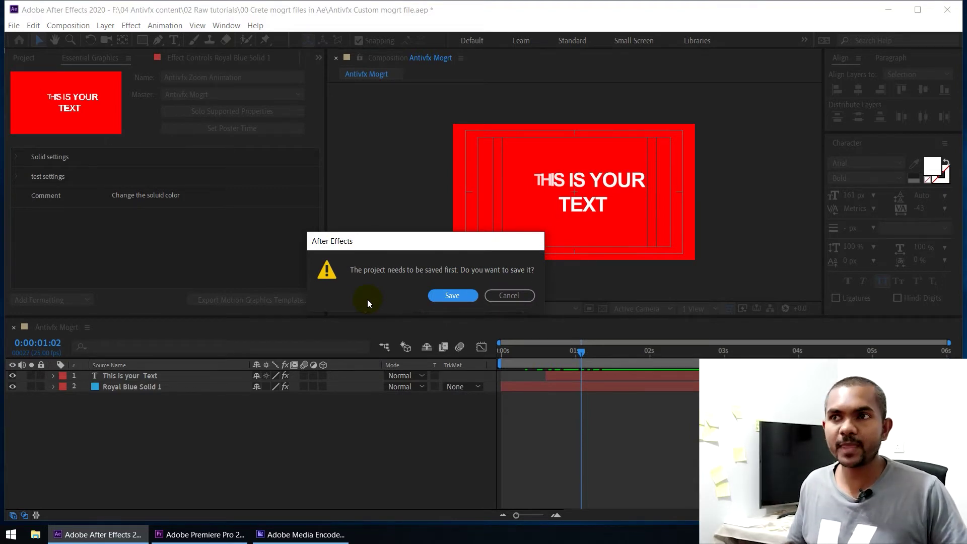
pyautogui.click(451, 297)
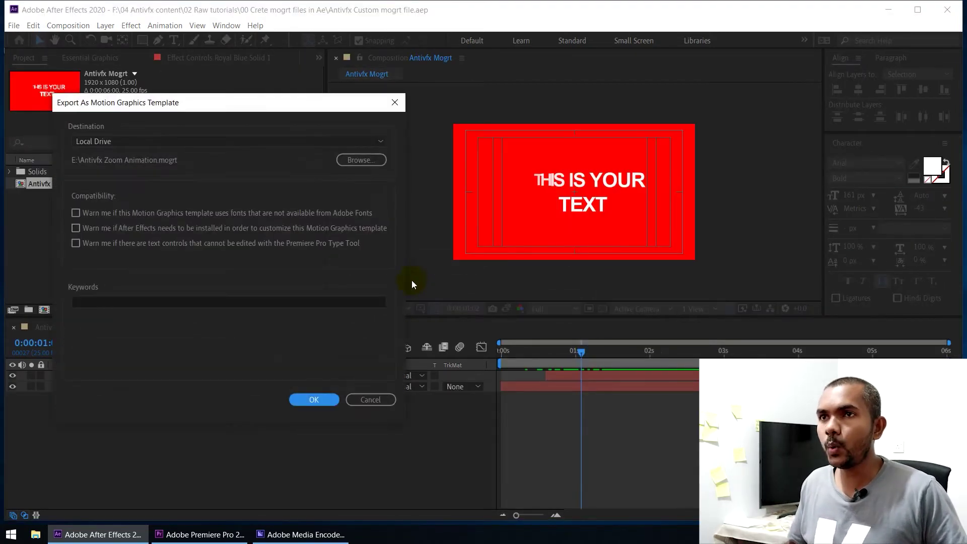
# Set the export destination to the Programs (E:) drive with the file name Antivfx Zoom Animation
pyautogui.moveTo(205, 108); pyautogui.dragTo(246, 115)
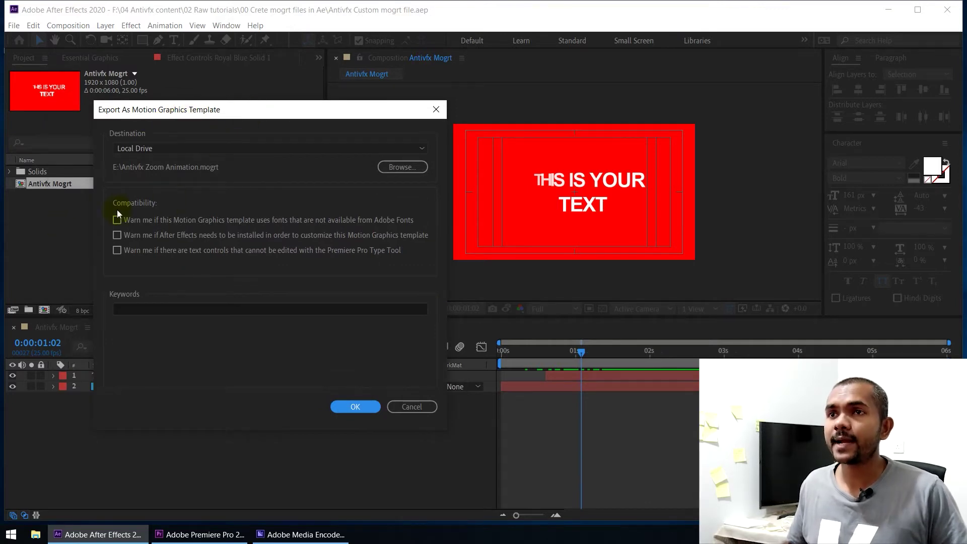
pyautogui.click(396, 168)
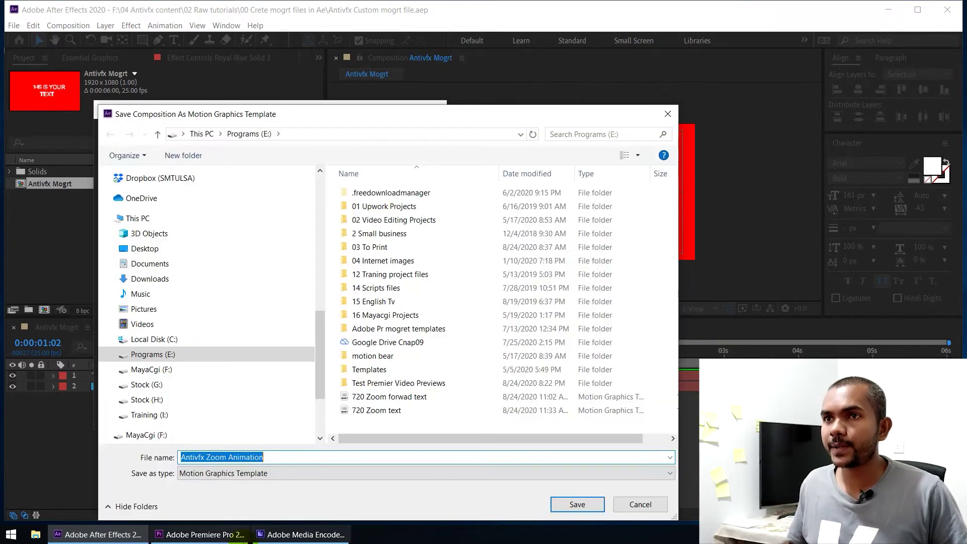
pyautogui.click(160, 354)
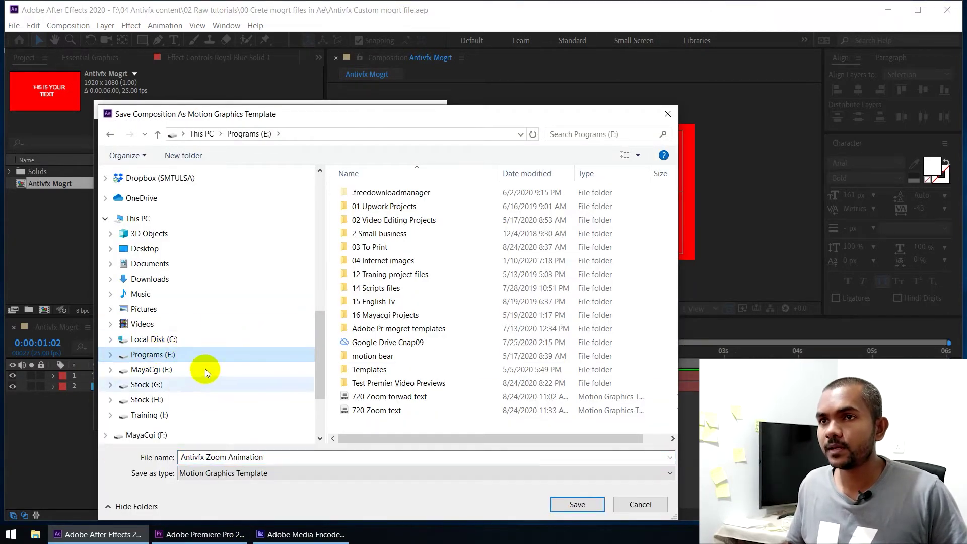
pyautogui.click(561, 513)
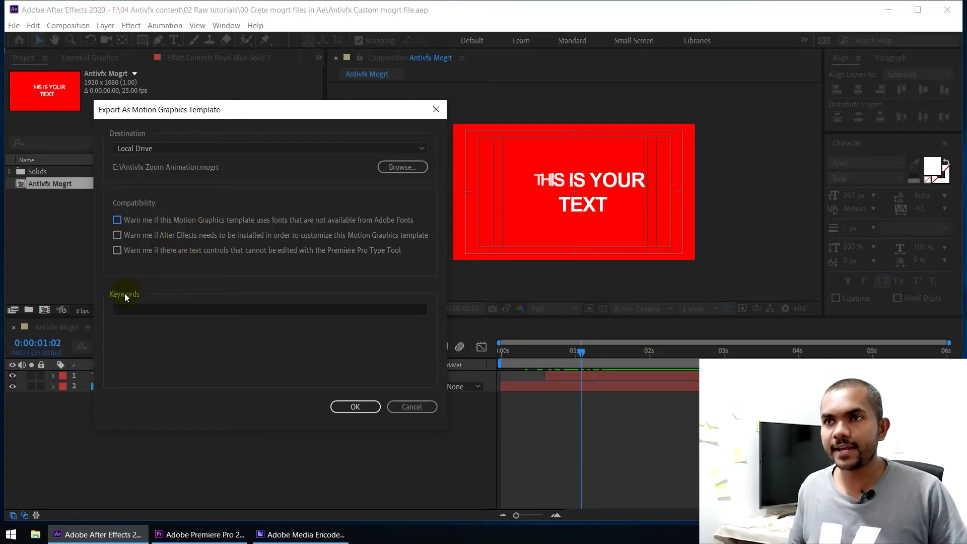
pyautogui.click(117, 220)
pyautogui.click(116, 235)
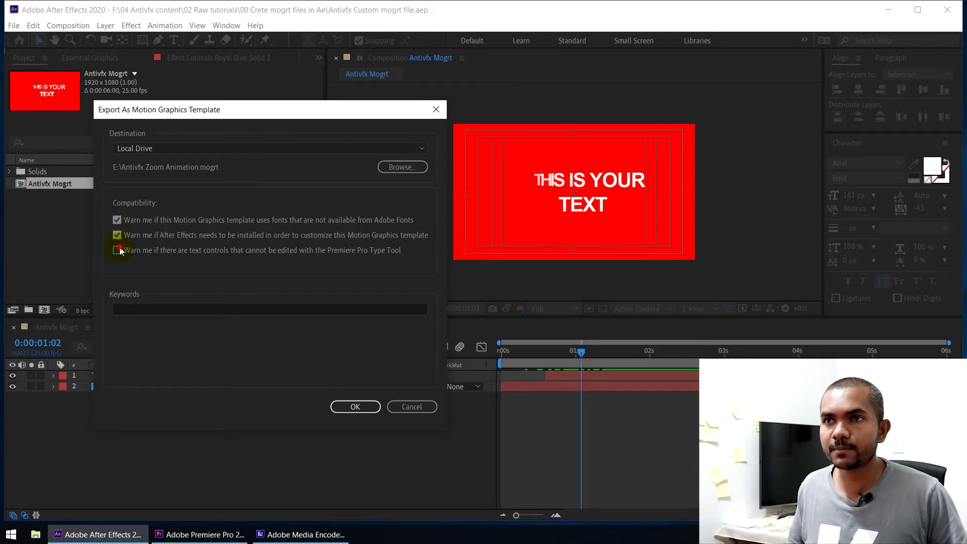
pyautogui.click(117, 251)
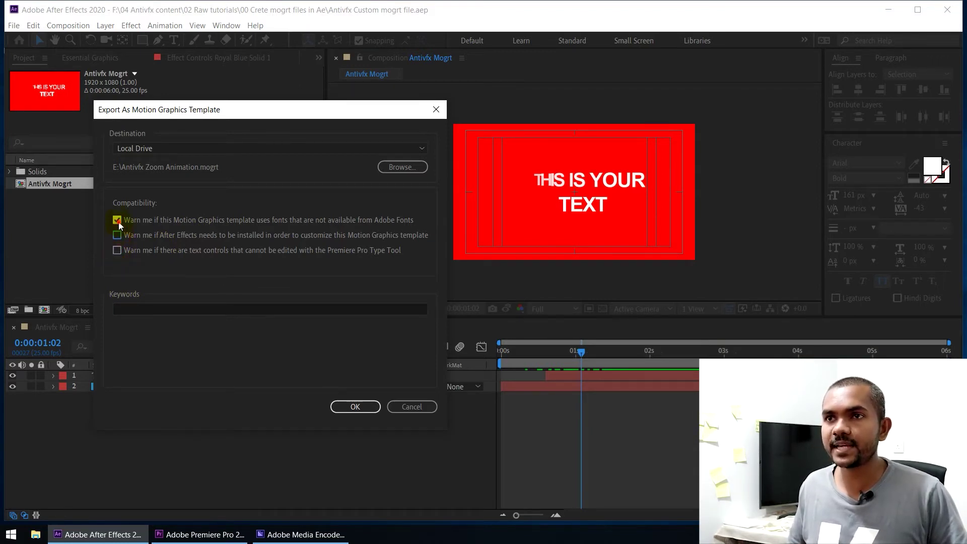
# Add the keyword "antivfx custom" and export the motion graphics template
pyautogui.click(139, 308)
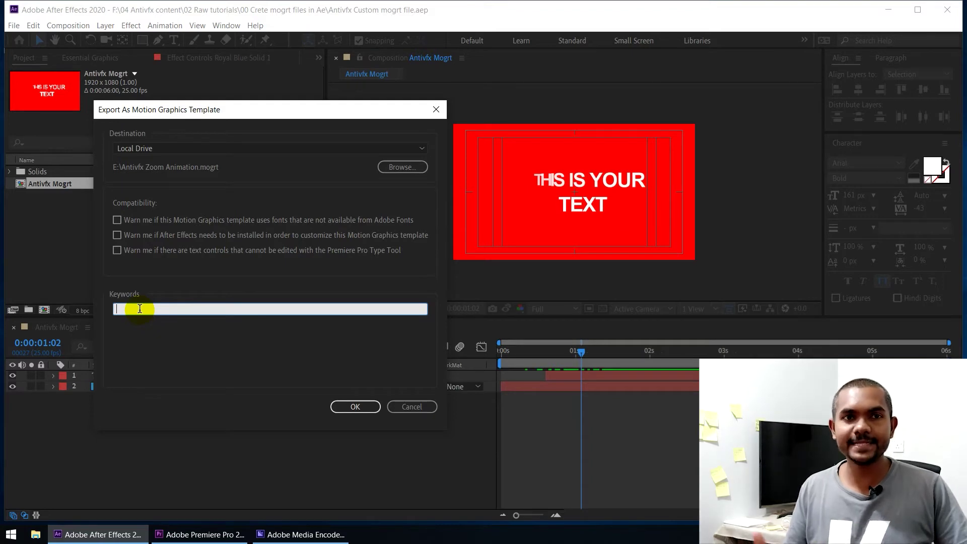
pyautogui.write('an')
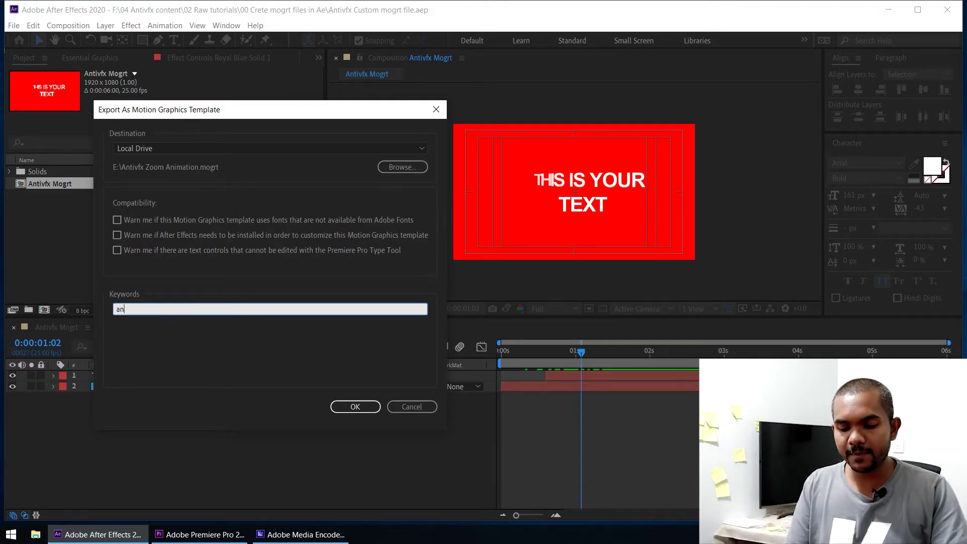
pyautogui.write('tivfx custom')
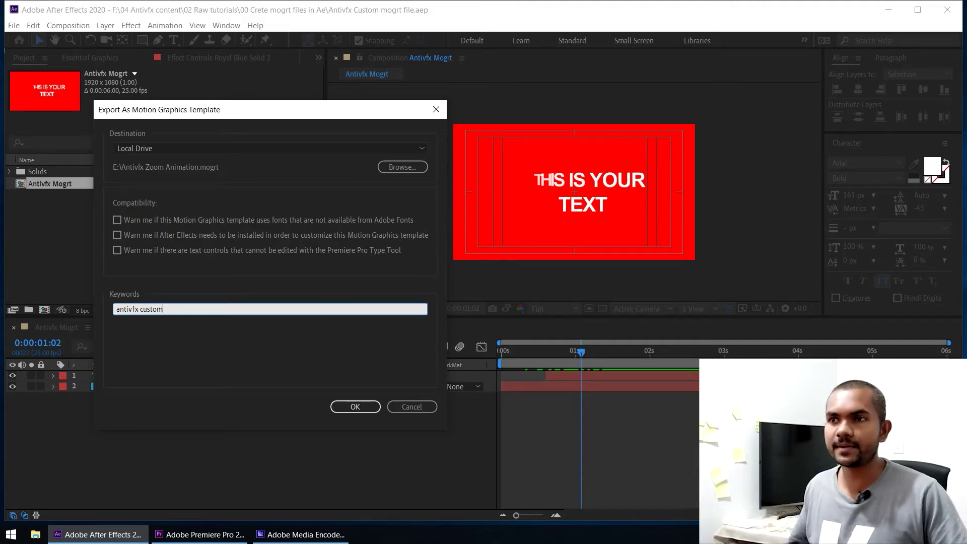
pyautogui.click(343, 406)
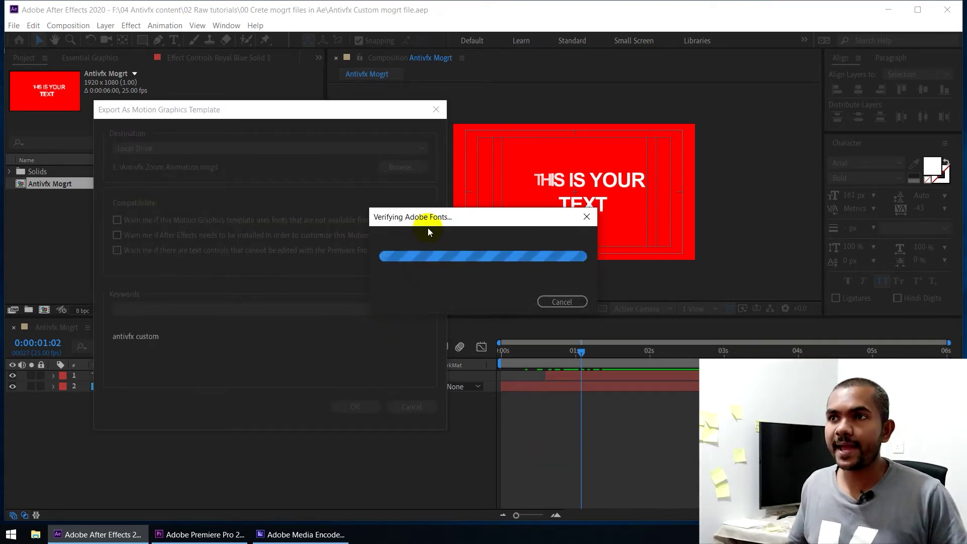
pyautogui.moveTo(440, 217); pyautogui.dragTo(368, 227)
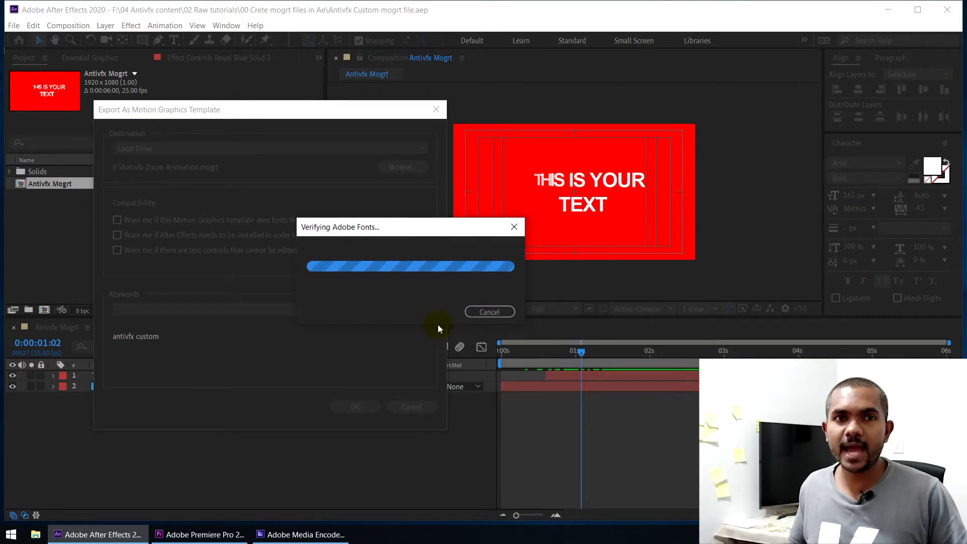
pyautogui.click(478, 311)
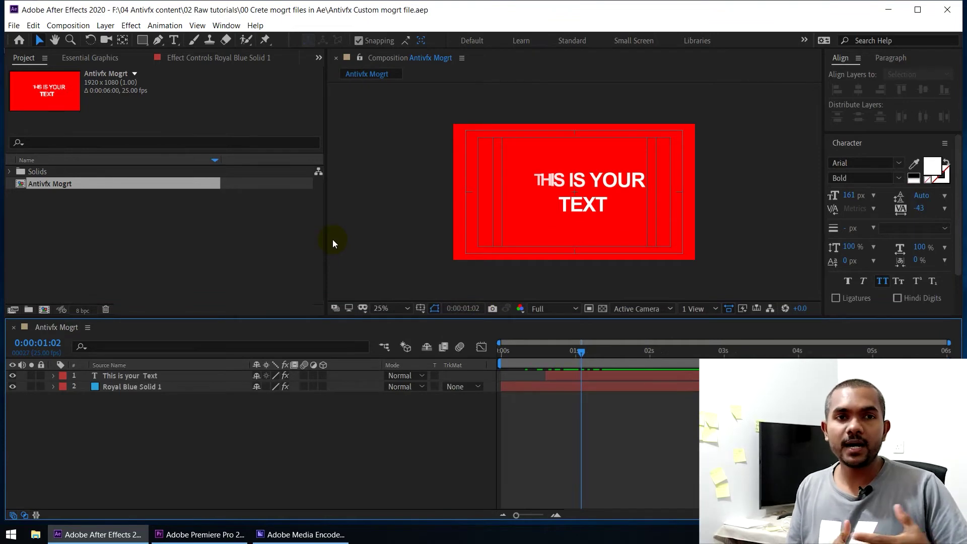
# Switch to File Explorer, locate the exported Antivfx Zoom Animation file on Programs (E:), and widen the Date modified column
pyautogui.click(36, 534)
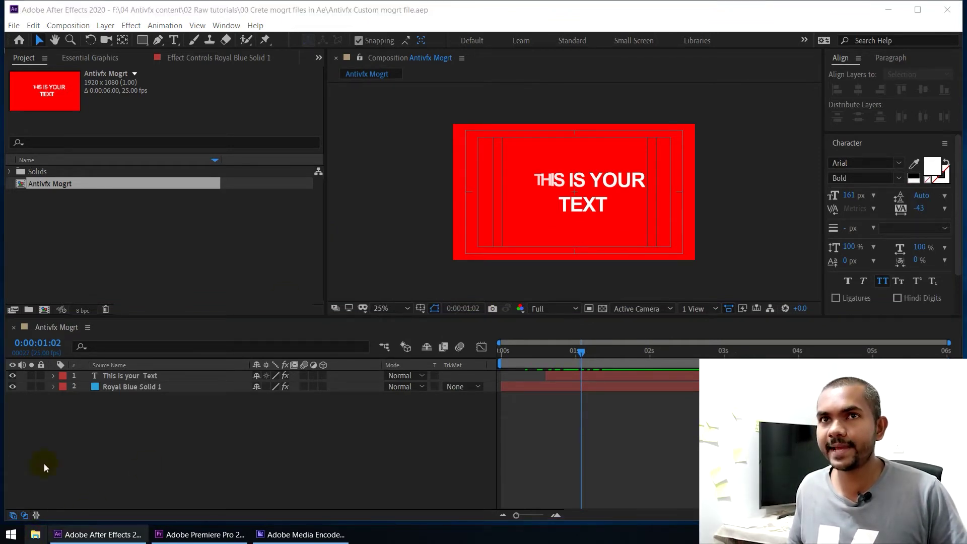
pyautogui.scroll(-4, 87, 492)
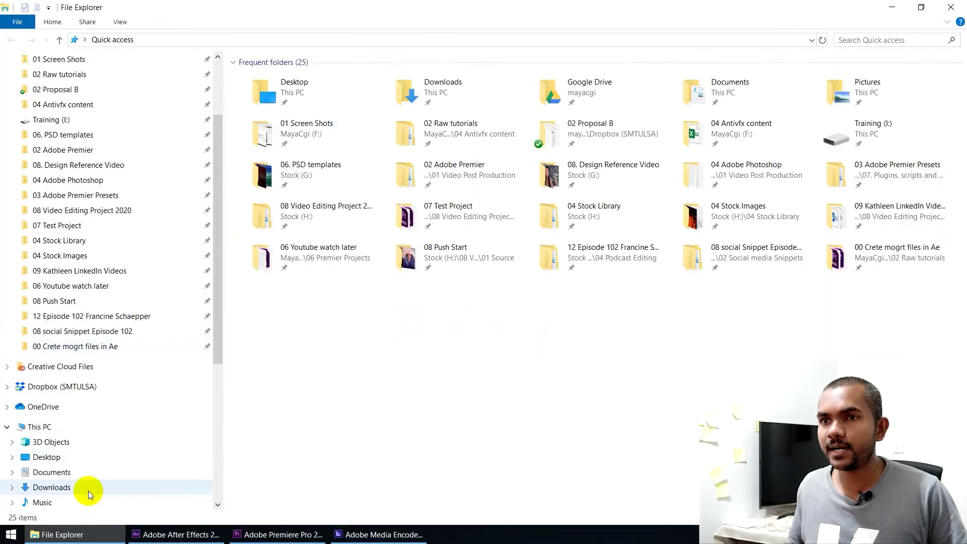
pyautogui.click(278, 314)
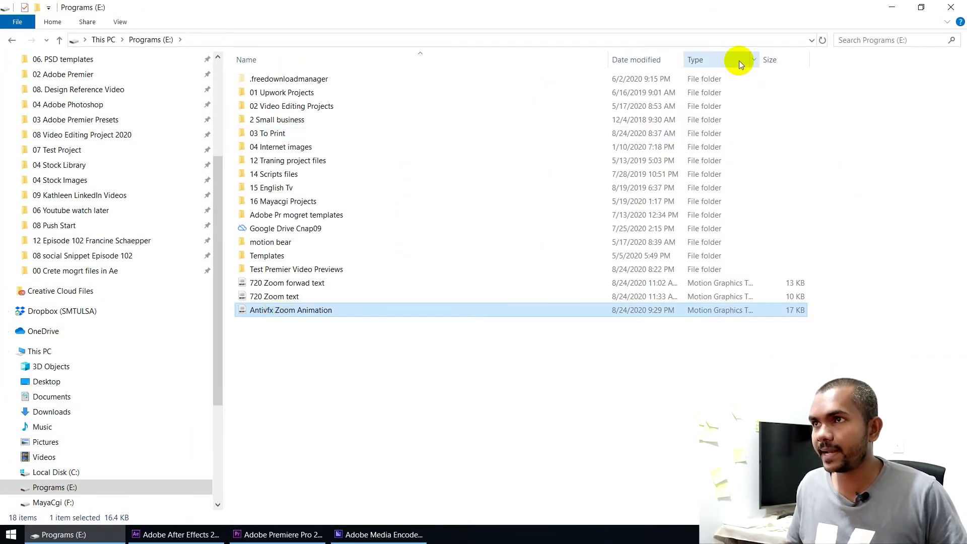
pyautogui.moveTo(686, 58); pyautogui.dragTo(781, 61)
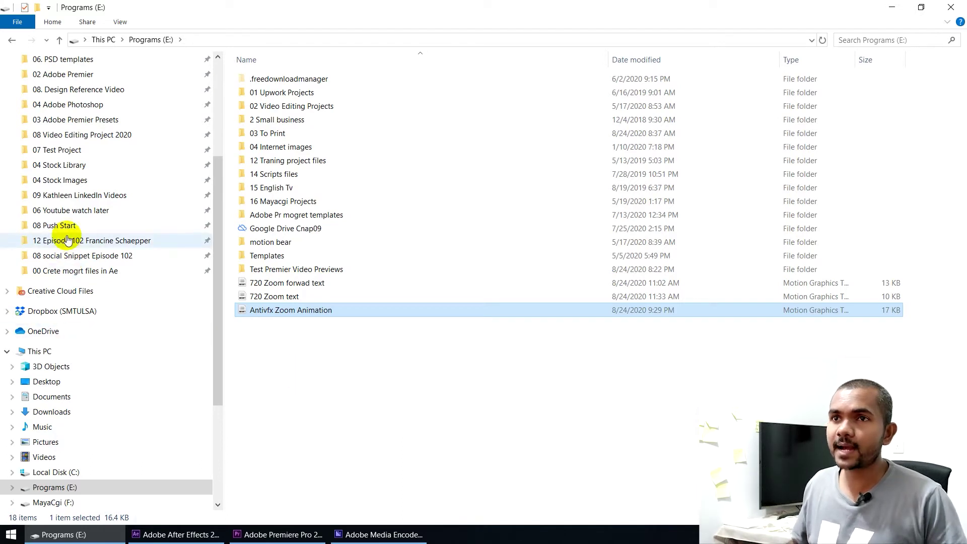
# Open 10 Mogrt Template Folder inside 04 Stock Library and select the 08 Custom AE Mogrt folder
pyautogui.click(78, 166)
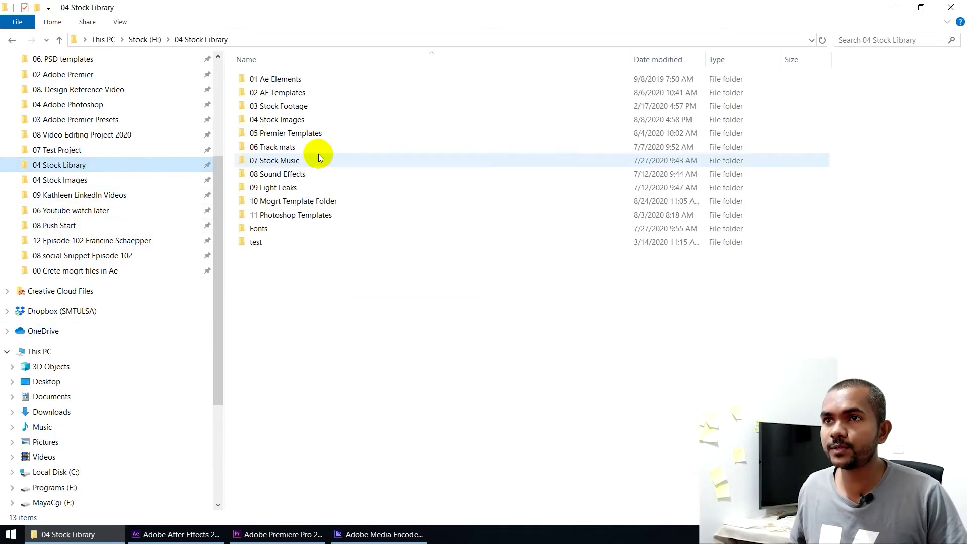
pyautogui.click(290, 207)
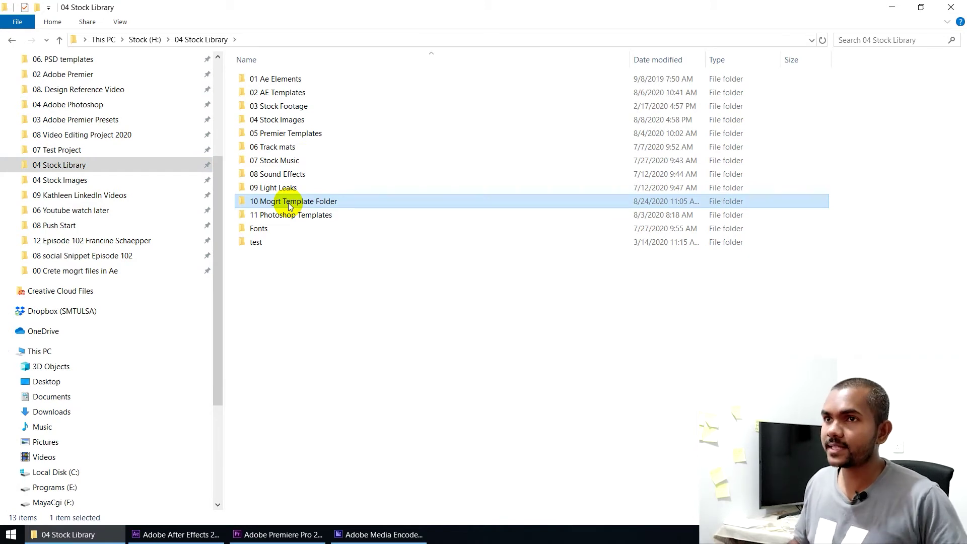
pyautogui.doubleClick(290, 206)
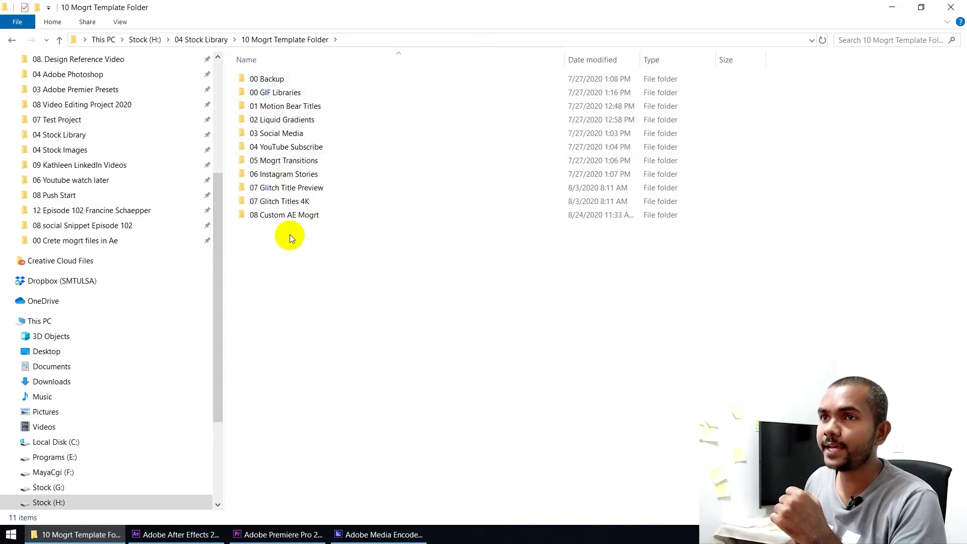
pyautogui.click(286, 217)
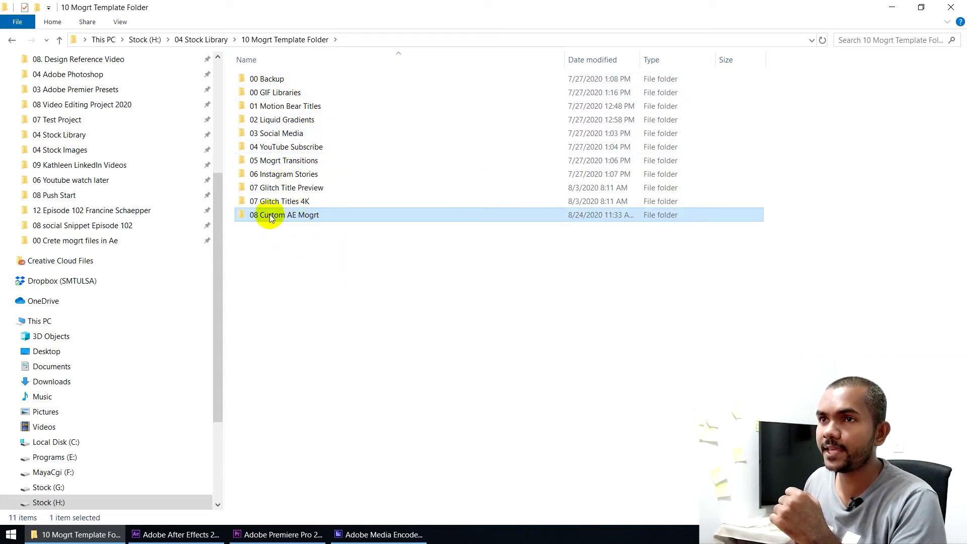
# Look through the template files in the 01 Motion Bear Titles and 03 Social Media folders
pyautogui.click(305, 107)
pyautogui.doubleClick(305, 106)
pyautogui.click(11, 40)
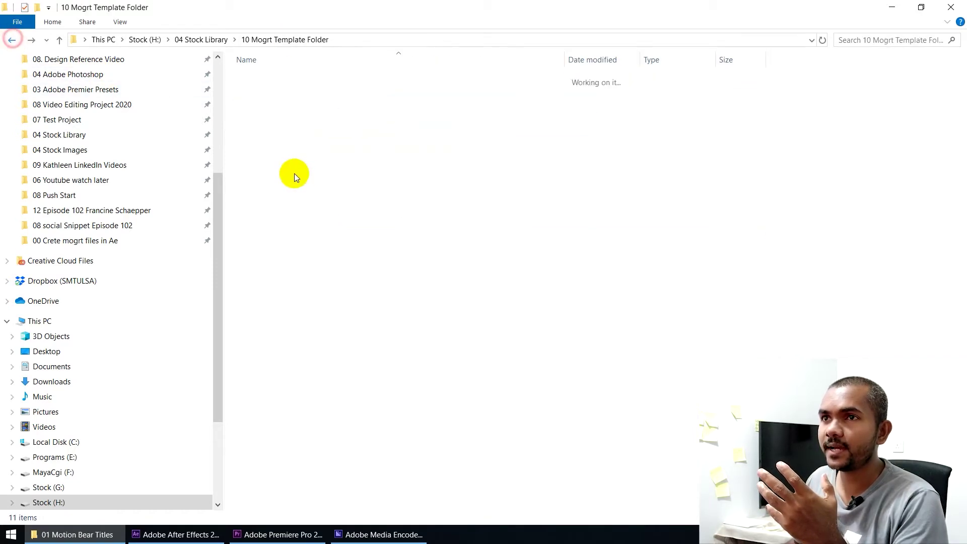
pyautogui.doubleClick(297, 135)
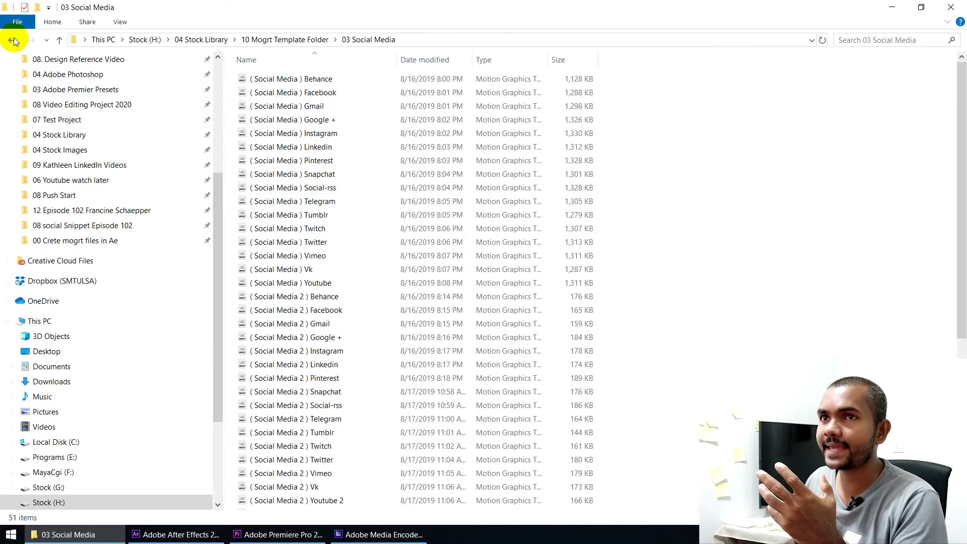
# Return to 10 Mogrt Template Folder, switch to Premiere Pro, and display the template browser in Essential Graphics
pyautogui.click(12, 39)
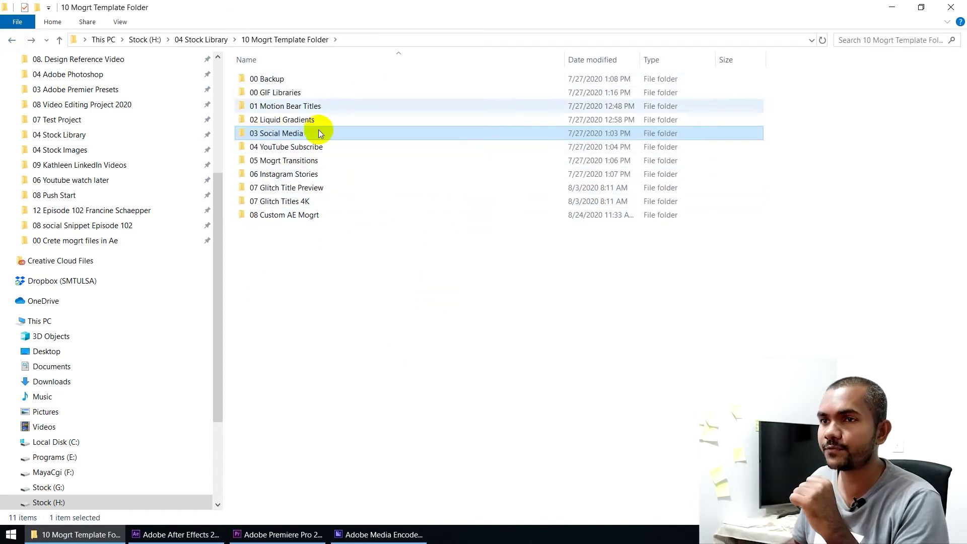
pyautogui.click(278, 535)
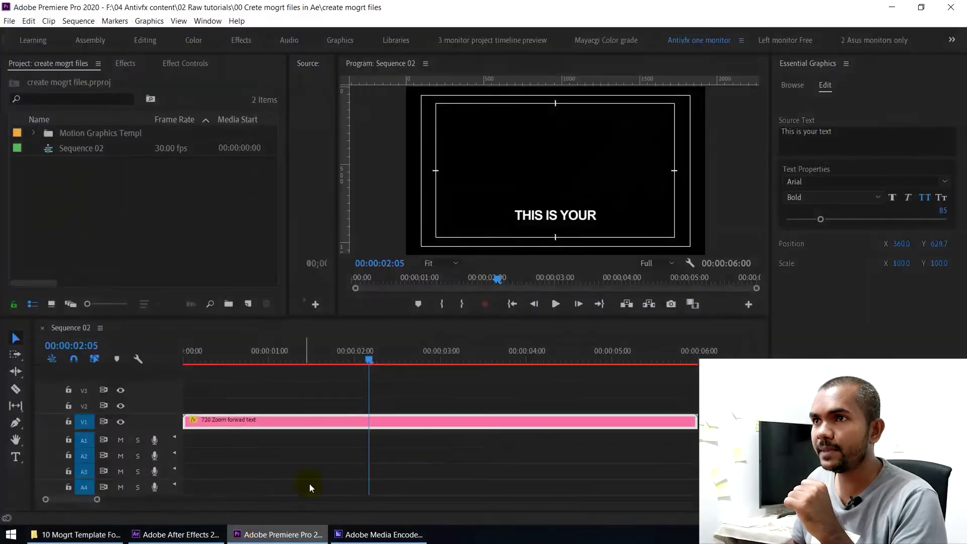
pyautogui.click(818, 63)
pyautogui.click(792, 85)
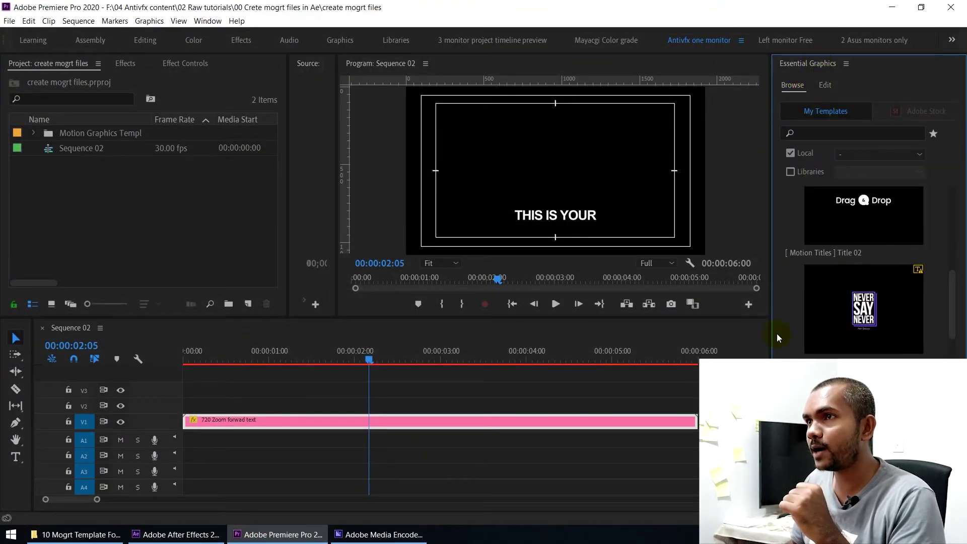
# Review the additional template folders and the folder picker around 10 Mogrt Template Folder, and cancel without changes
pyautogui.rightClick(797, 63)
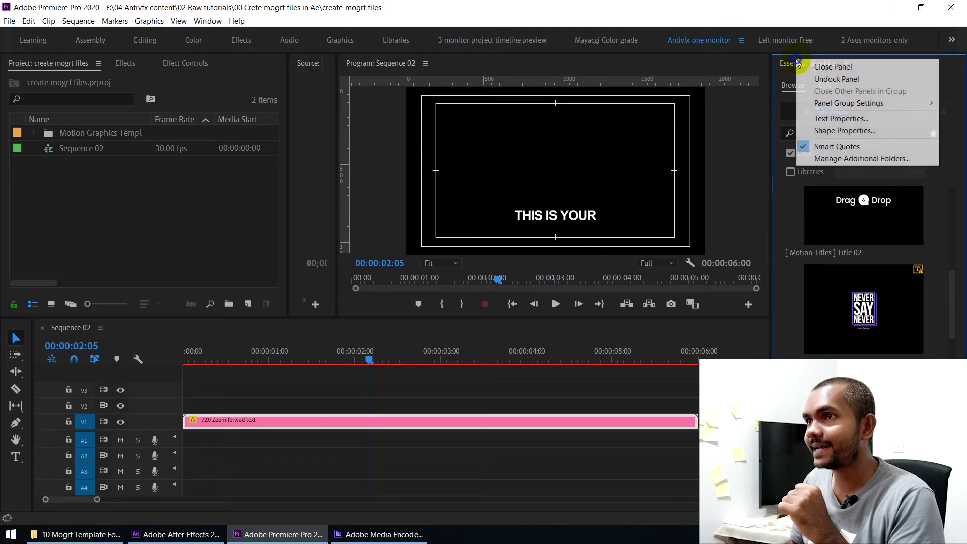
pyautogui.click(829, 159)
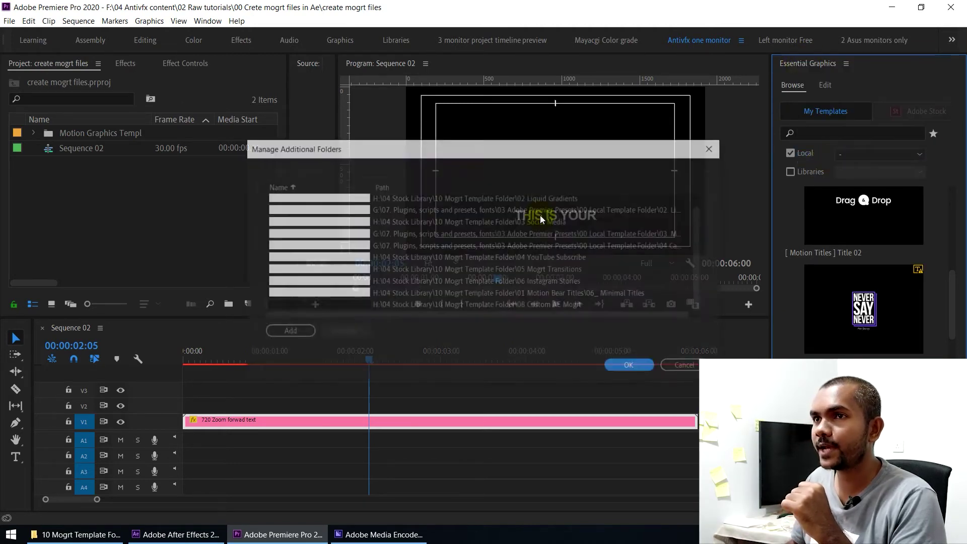
pyautogui.click(225, 341)
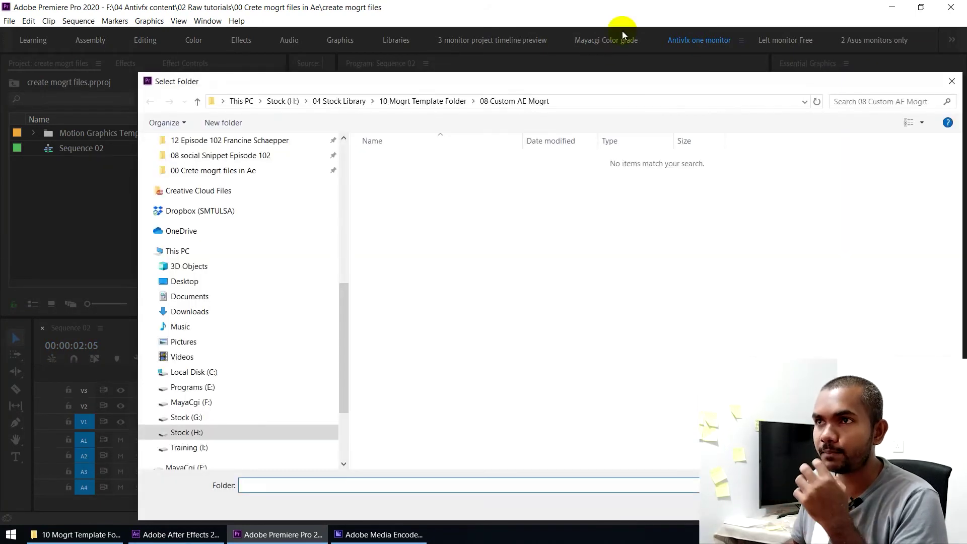
pyautogui.moveTo(606, 94); pyautogui.dragTo(606, 91)
pyautogui.click(632, 101)
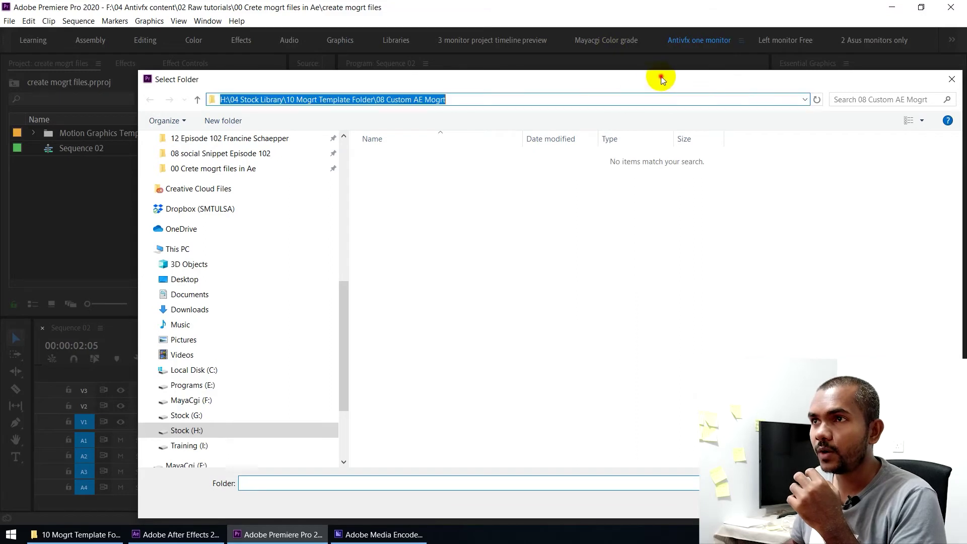
pyautogui.moveTo(660, 76); pyautogui.dragTo(591, 66)
pyautogui.click(434, 245)
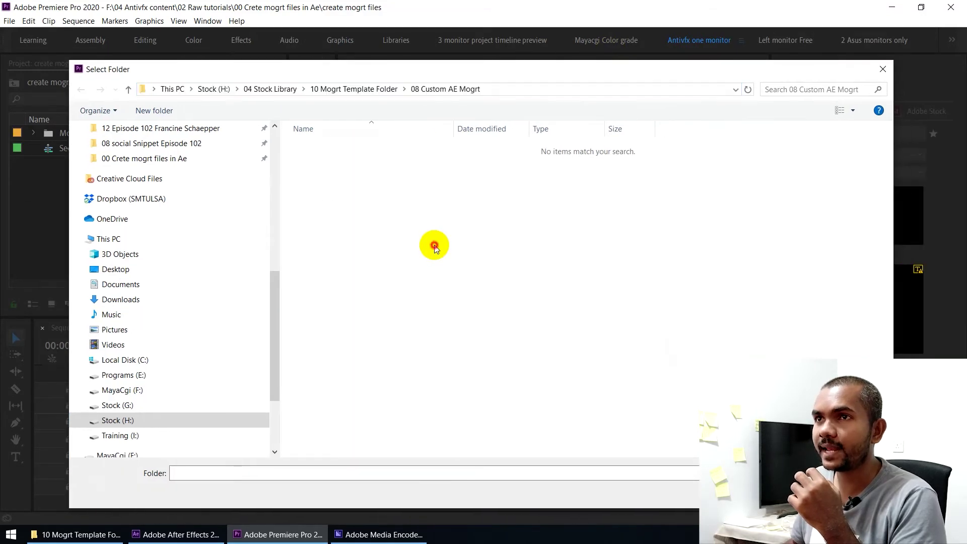
pyautogui.click(362, 90)
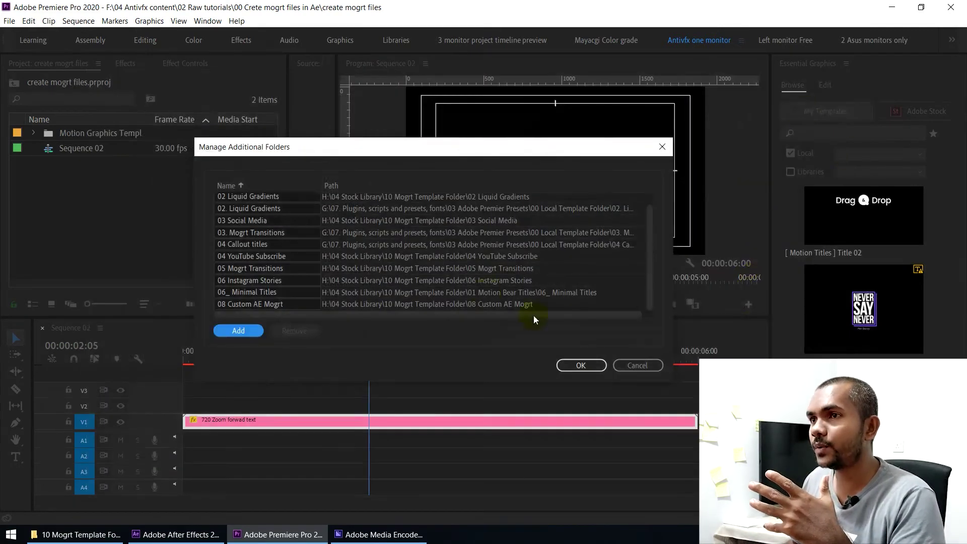
pyautogui.click(632, 367)
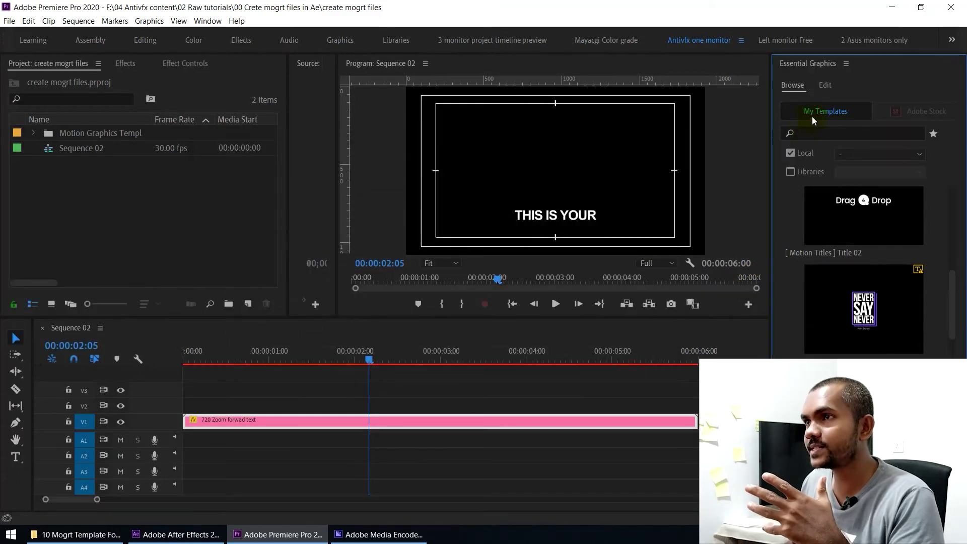
# Browse the local templates by folder, look through 06 Instagram Stories, and return the filter to All
pyautogui.click(842, 155)
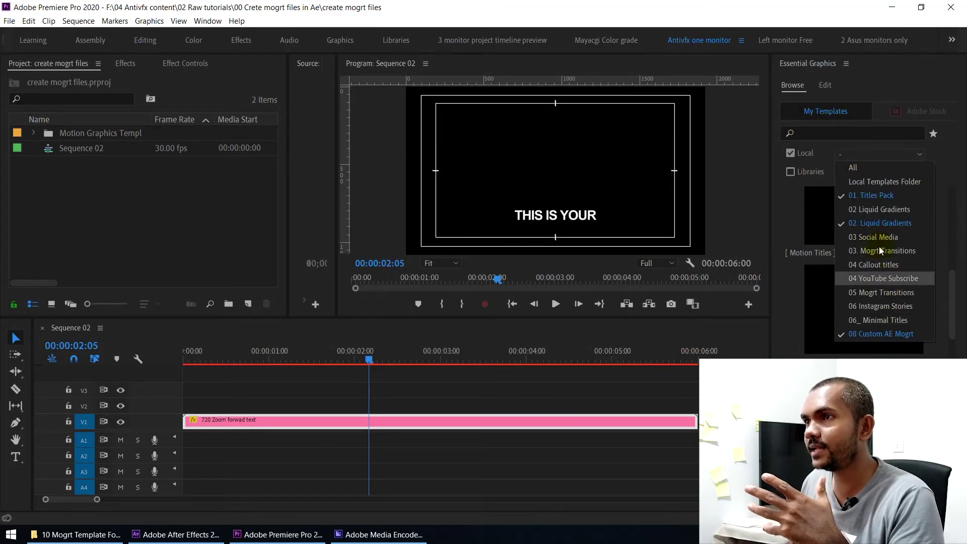
pyautogui.click(861, 168)
pyautogui.click(874, 156)
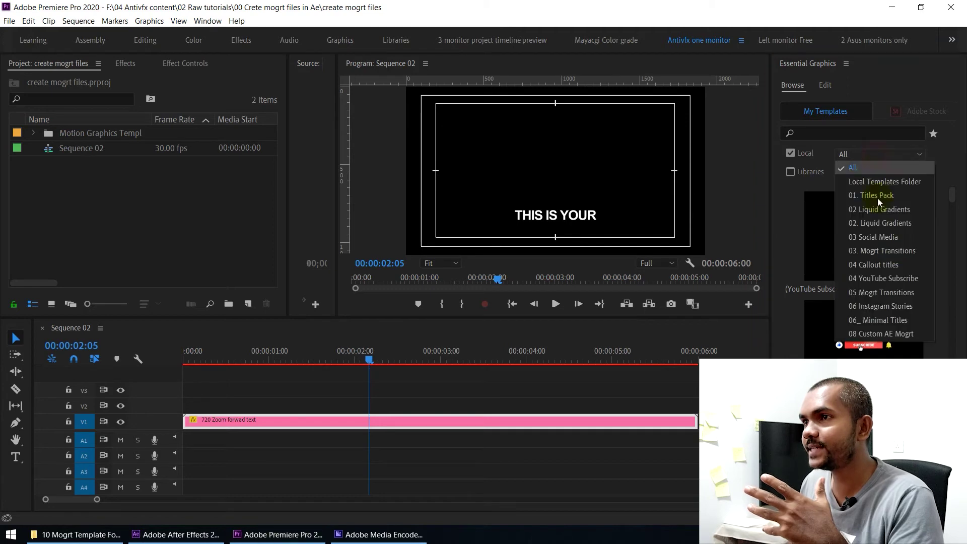
pyautogui.click(863, 304)
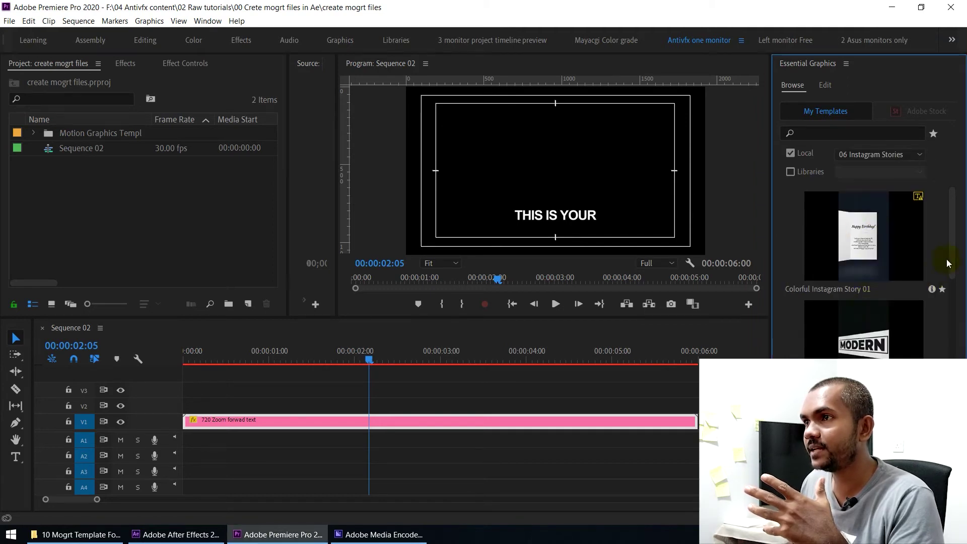
pyautogui.scroll(-10, 933, 280)
pyautogui.scroll(10, 940, 214)
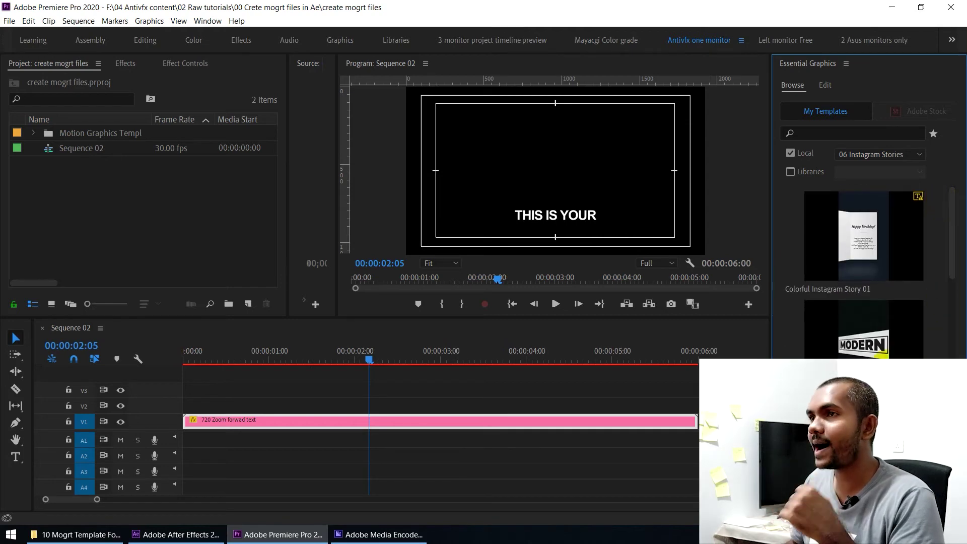
pyautogui.click(865, 155)
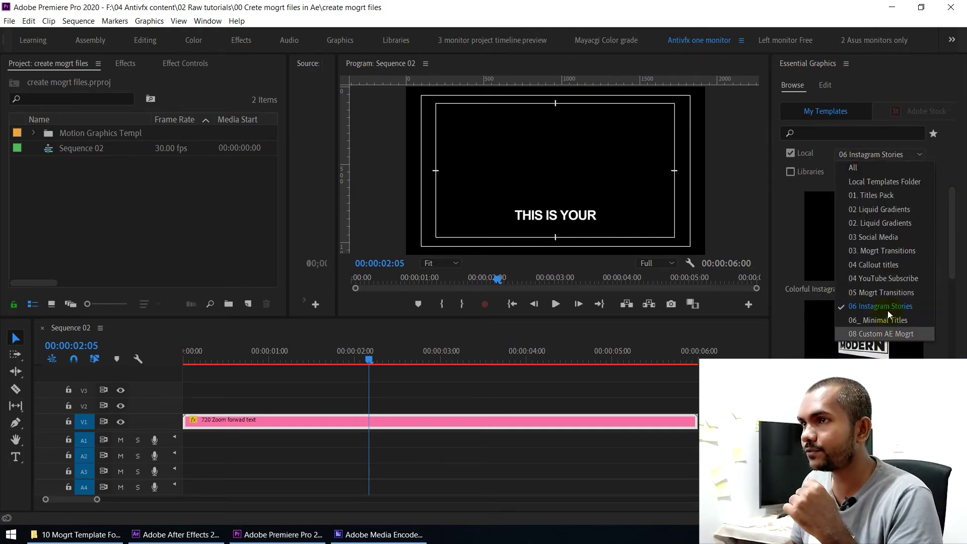
pyautogui.click(872, 167)
pyautogui.click(862, 155)
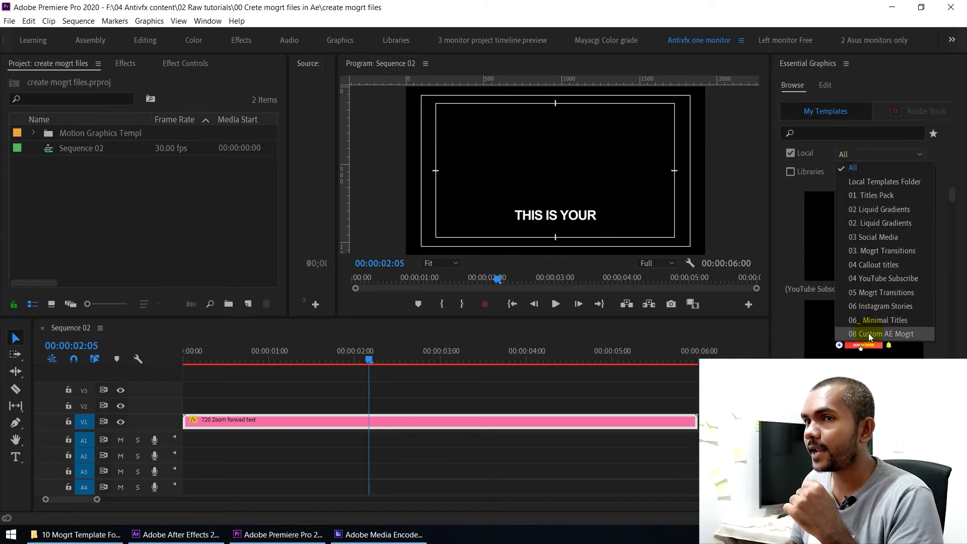
# Switch to File Explorer and copy the Antivfx Zoom Animation template file from Programs (E:)
pyautogui.click(67, 533)
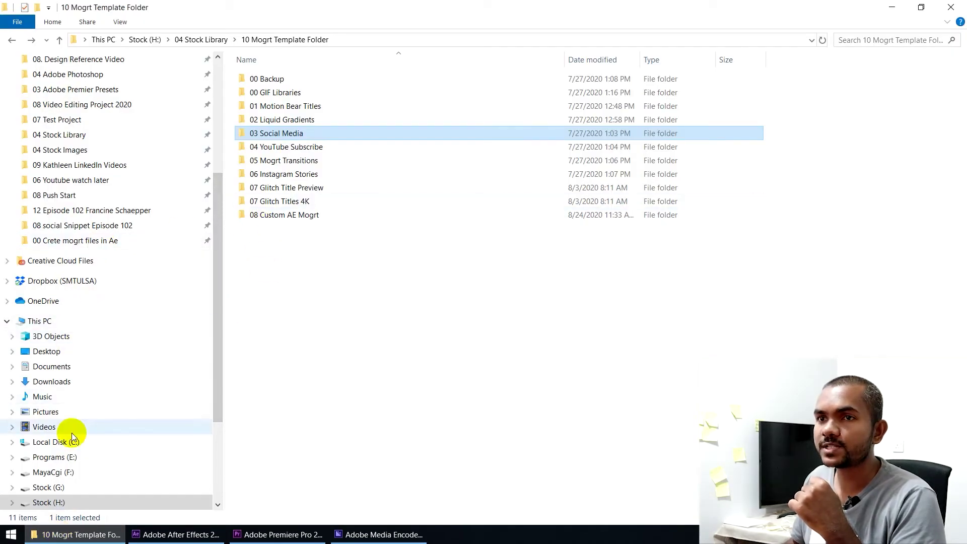
pyautogui.click(52, 457)
pyautogui.click(251, 310)
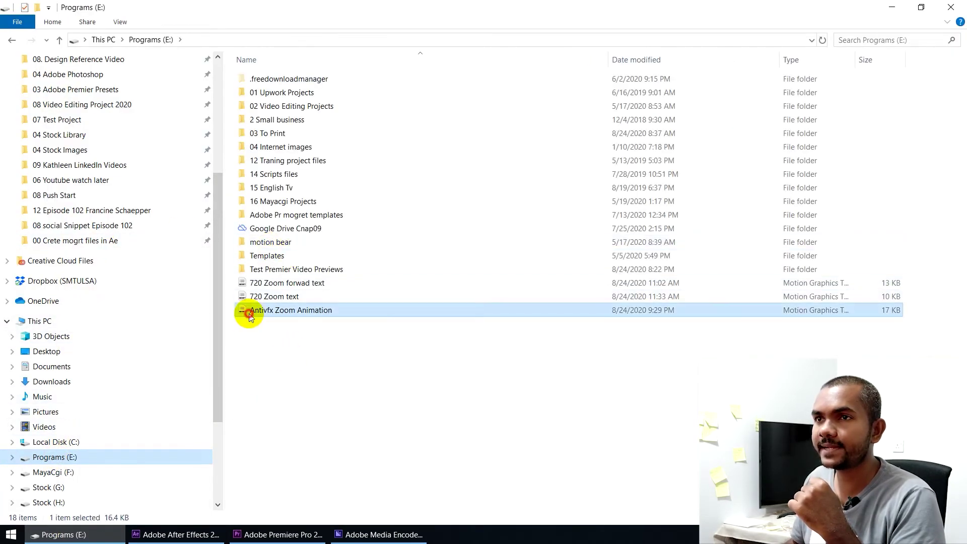
pyautogui.rightClick(249, 313)
pyautogui.click(280, 239)
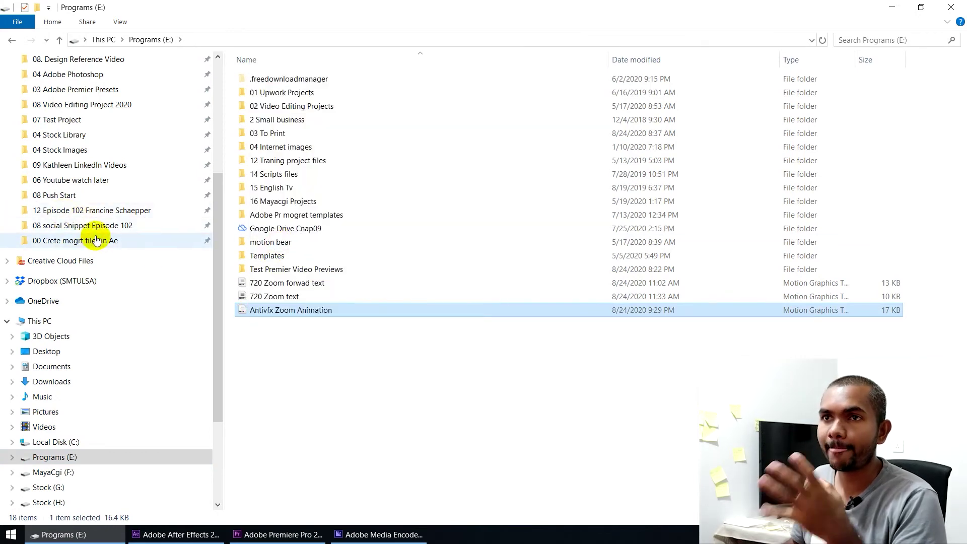
# Paste the copied template into 04 Stock Library\10 Mogrt Template Folder\08 Custom AE Mogrt and return to the parent folder
pyautogui.click(59, 134)
pyautogui.doubleClick(282, 201)
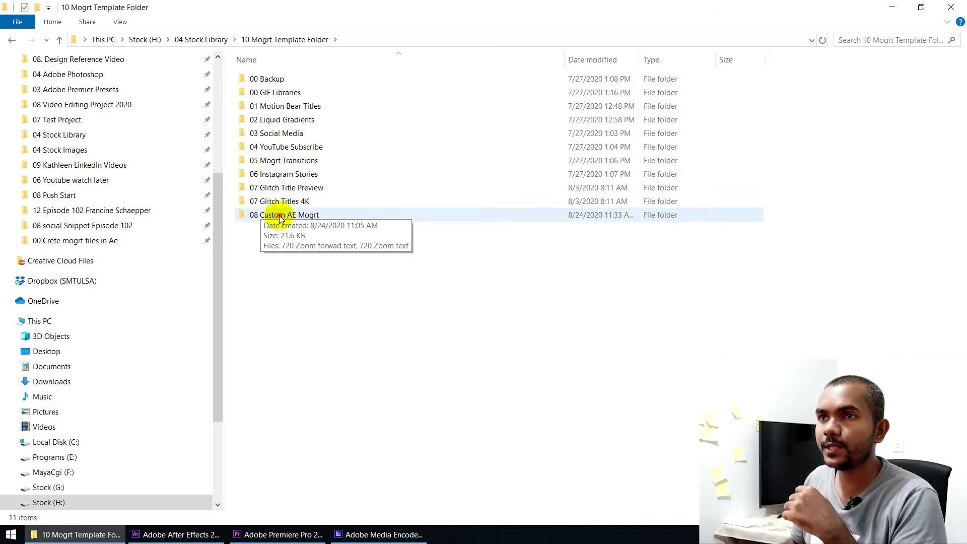
pyautogui.doubleClick(281, 217)
pyautogui.rightClick(282, 166)
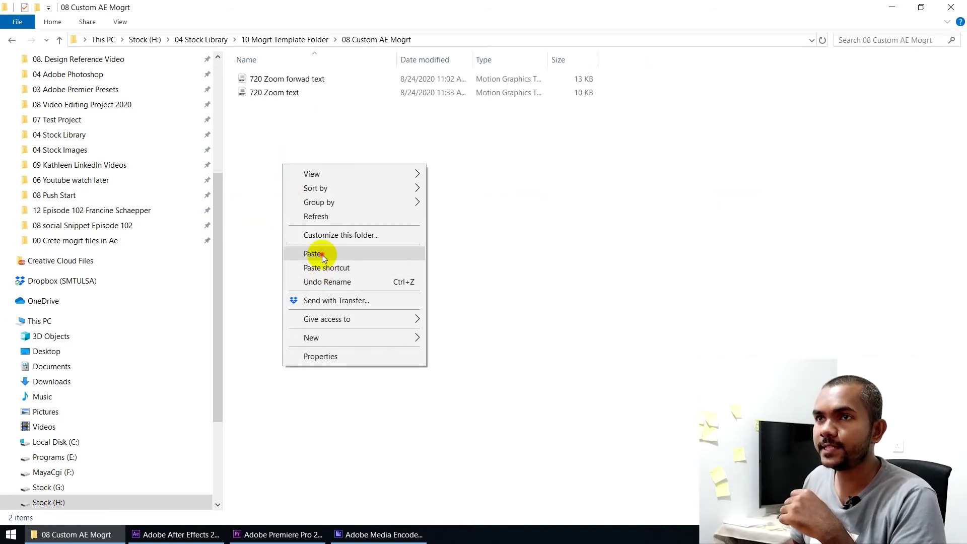
pyautogui.click(322, 255)
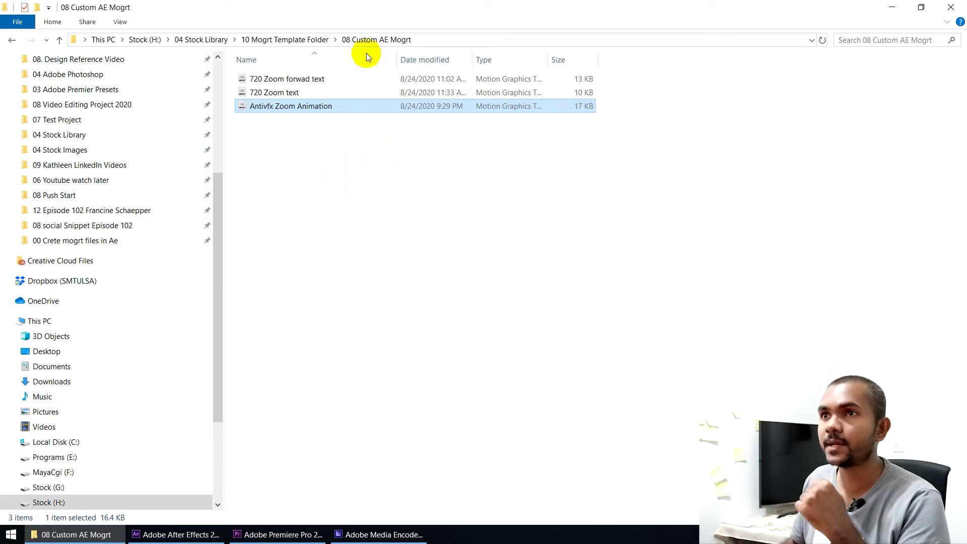
pyautogui.click(295, 40)
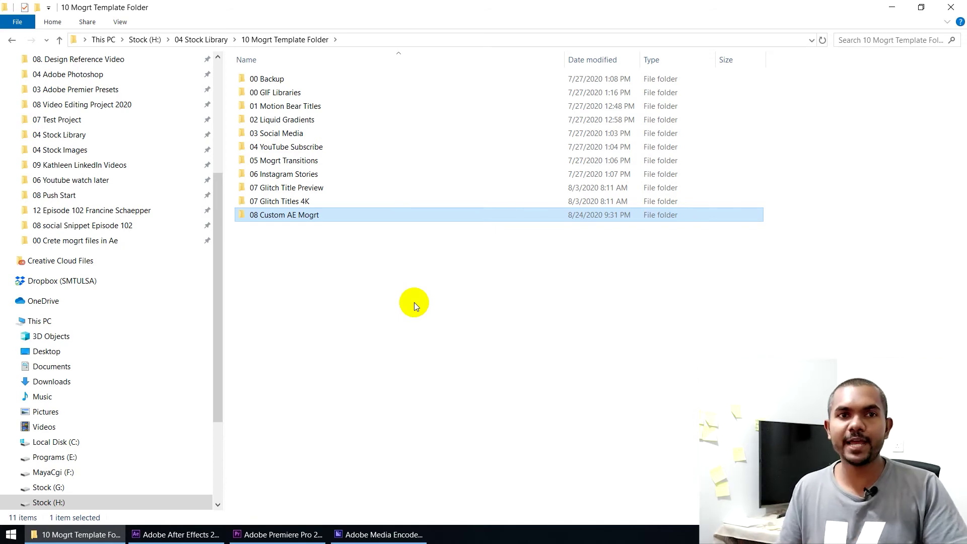
# Go back to Premiere Pro and filter the local templates to the 08 Custom AE Mogrt folder
pyautogui.click(892, 7)
pyautogui.click(856, 154)
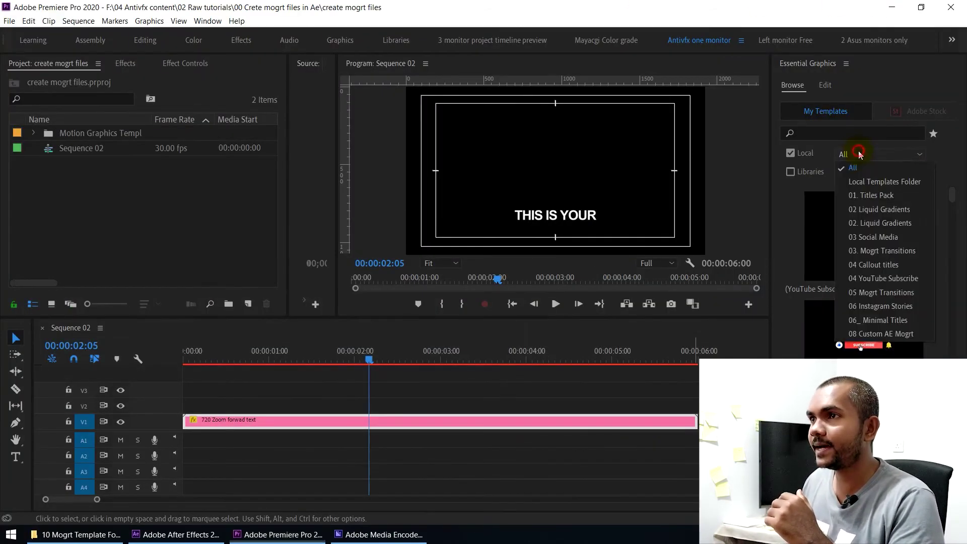
pyautogui.click(897, 334)
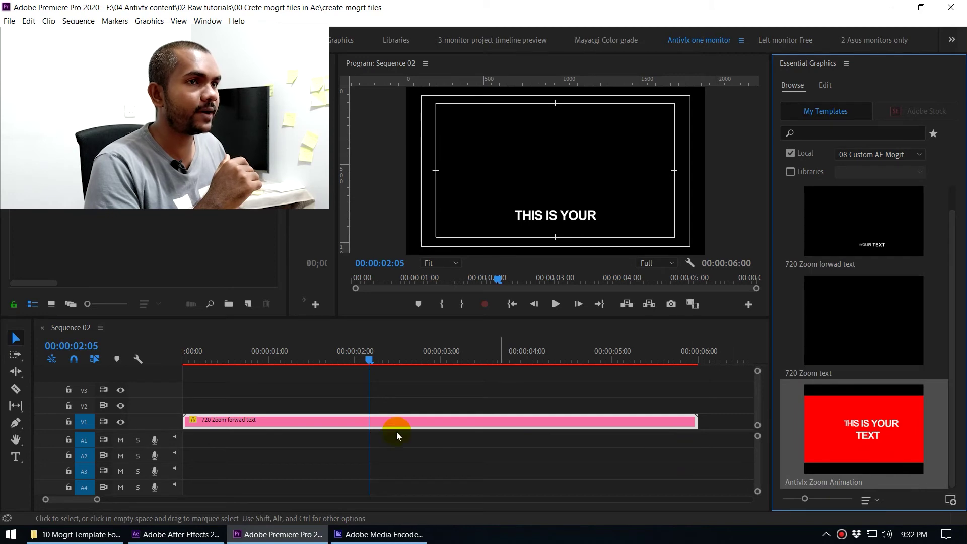
# Delete the 720 Zoom forwad text clip from Sequence 02 and return the playhead to the start
pyautogui.click(520, 351)
pyautogui.press('-')
pyautogui.moveTo(403, 374); pyautogui.dragTo(178, 454)
pyautogui.press('Delete')
pyautogui.moveTo(237, 351); pyautogui.dragTo(184, 352)
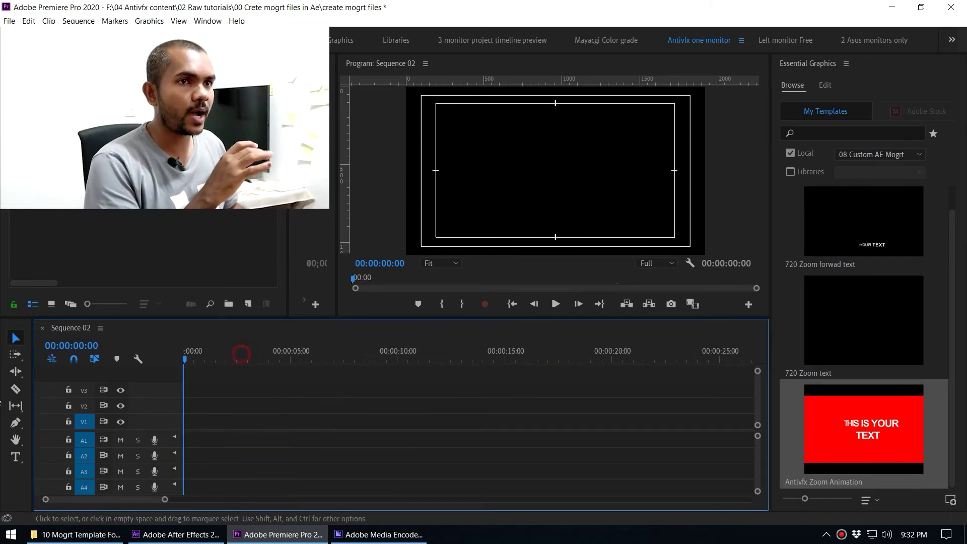
# Place the Antivfx Zoom Animation template at the start of V1 and preview it up to 00:00:02:17
pyautogui.moveTo(858, 425); pyautogui.dragTo(252, 437)
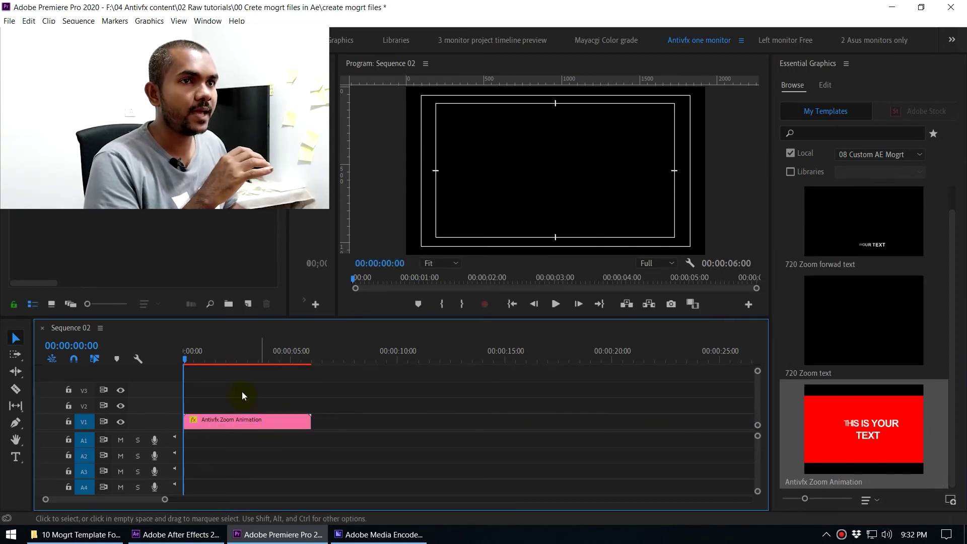
pyautogui.moveTo(185, 356); pyautogui.dragTo(155, 383)
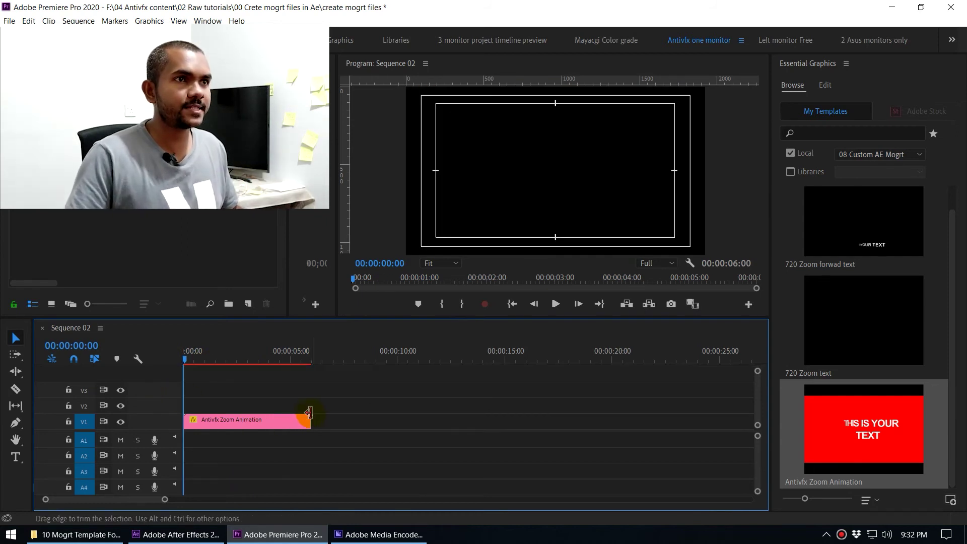
pyautogui.moveTo(194, 361); pyautogui.dragTo(239, 363)
# Select the Antivfx Zoom Animation clip and change its background color under Solid settings to a medium green
pyautogui.click(259, 417)
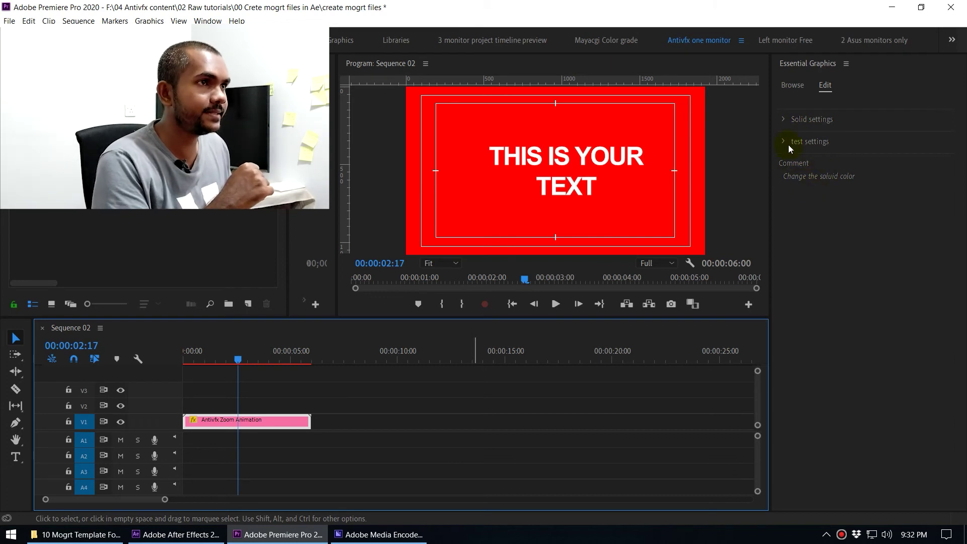
pyautogui.click(784, 119)
pyautogui.click(803, 141)
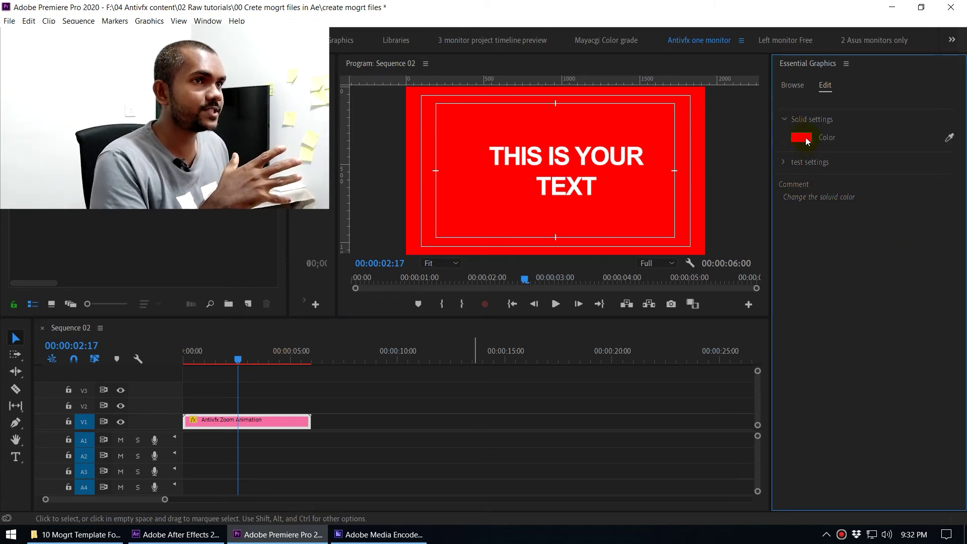
pyautogui.moveTo(75, 8); pyautogui.dragTo(100, 104)
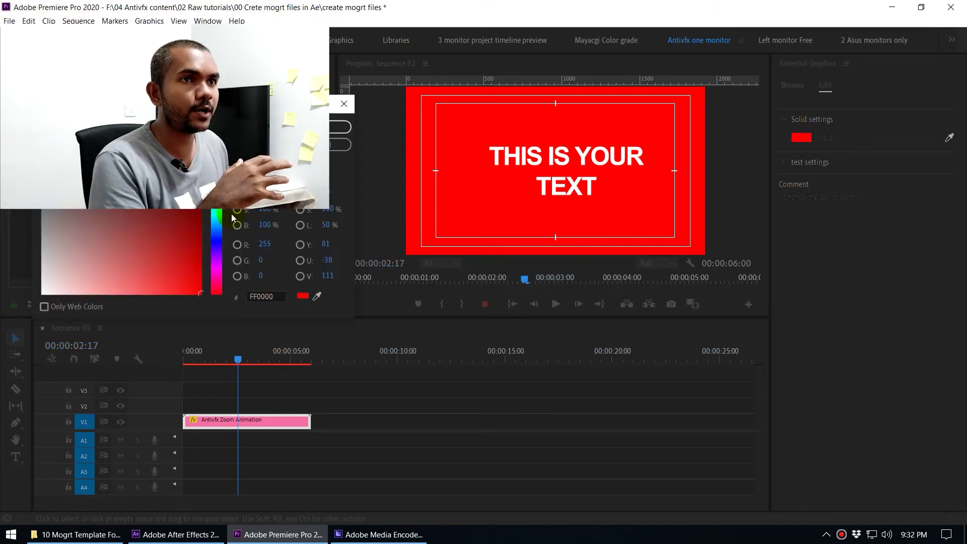
pyautogui.click(216, 197)
pyautogui.click(161, 260)
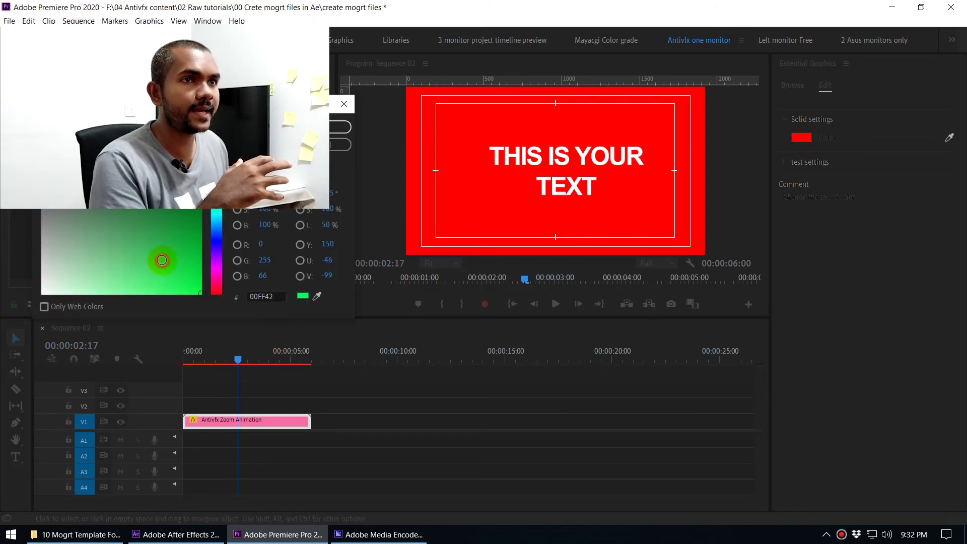
pyautogui.click(341, 126)
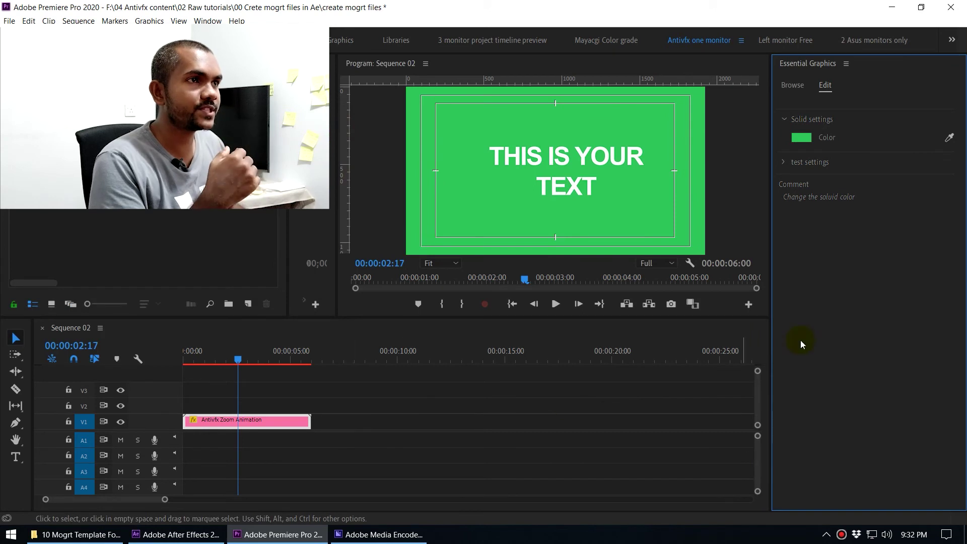
# Replace the Antivfx Zoom Animation clip's source text with "this is Antivfx" and reselect the clip
pyautogui.click(783, 162)
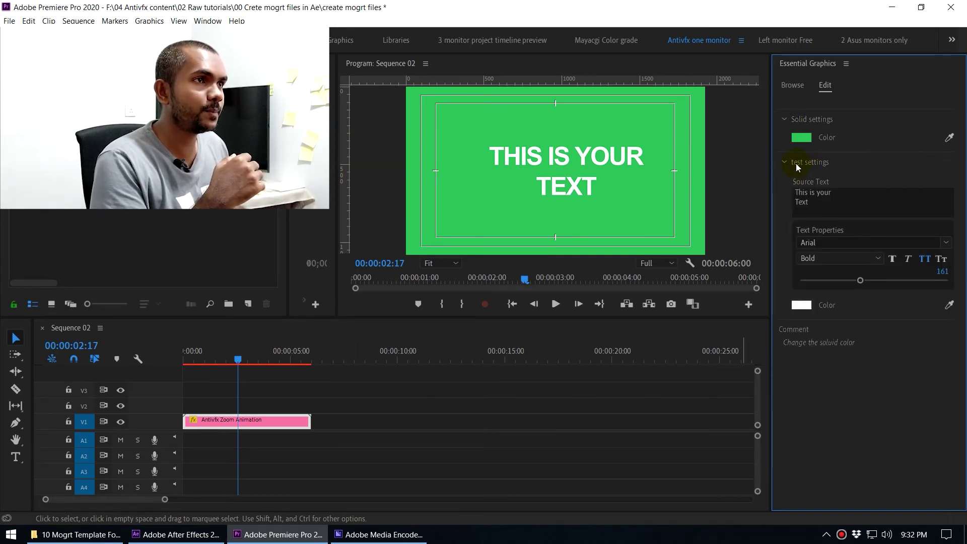
pyautogui.click(831, 196)
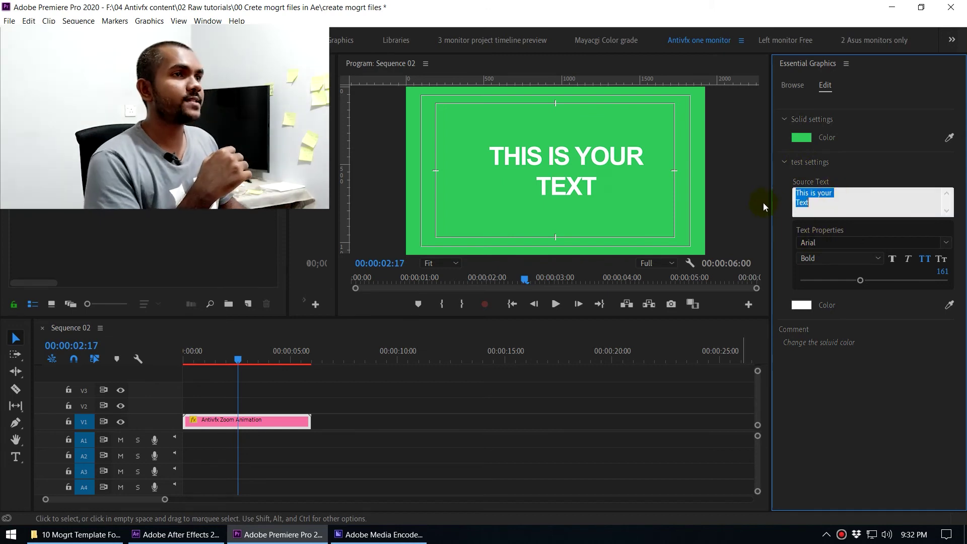
pyautogui.write('this i')
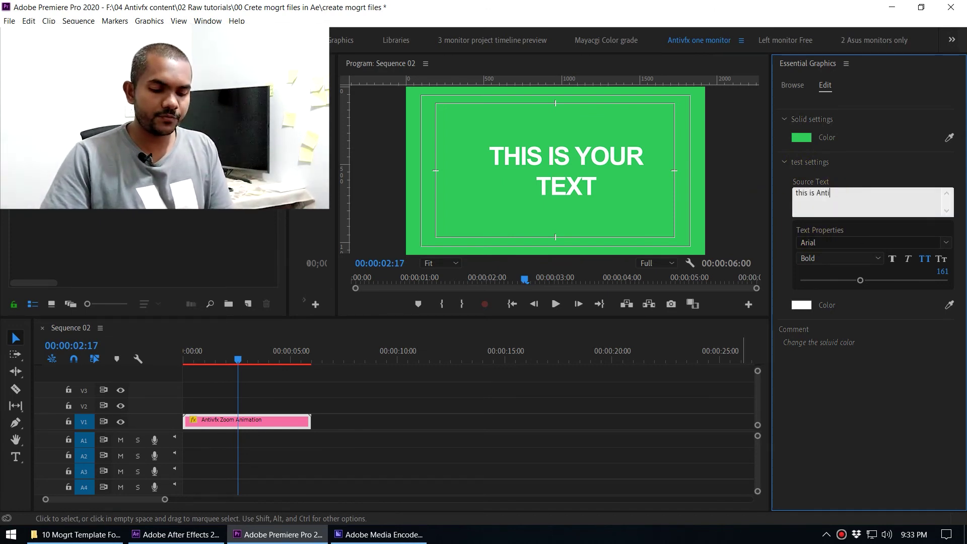
pyautogui.click(340, 388)
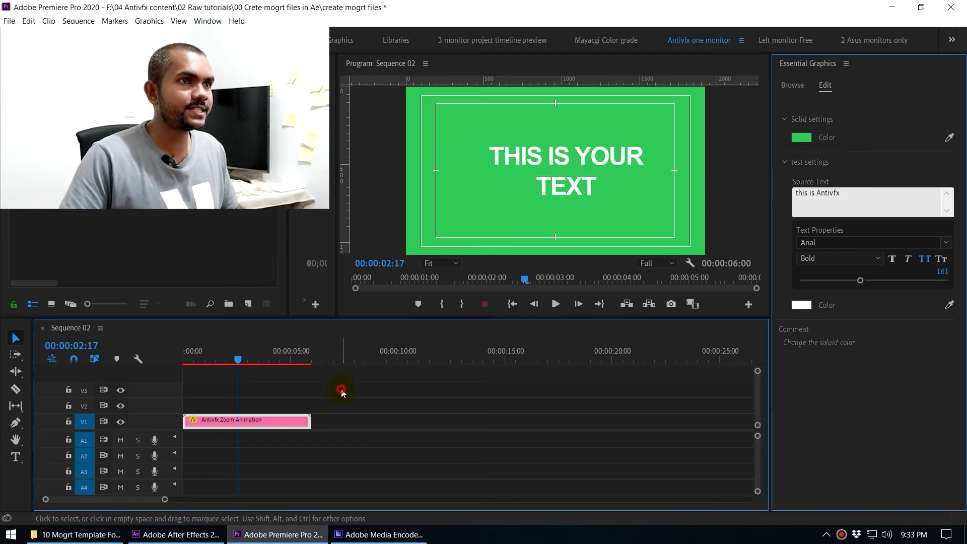
pyautogui.click(248, 426)
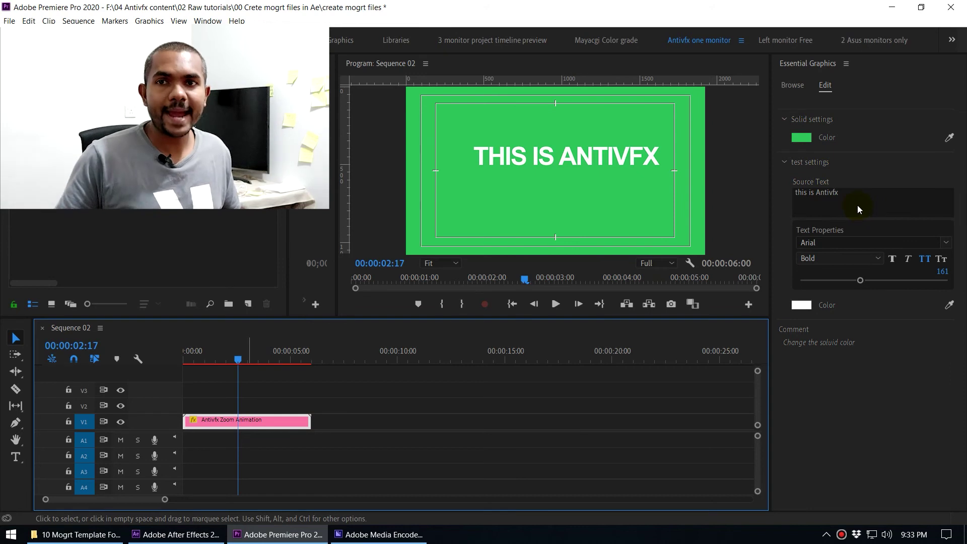
# Split the clip's source text into two lines so that "Antivfx" sits on the second line
pyautogui.click(818, 192)
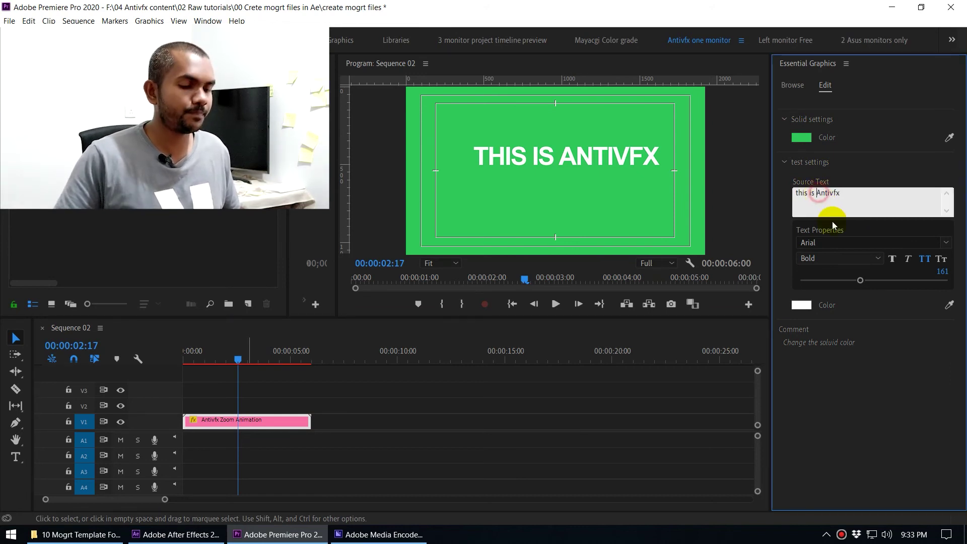
pyautogui.press('Return')
pyautogui.click(502, 399)
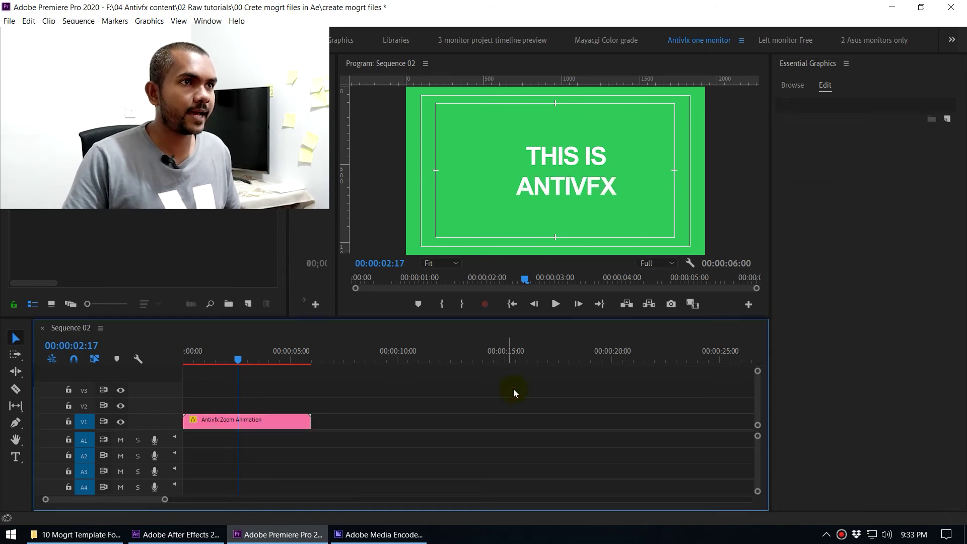
pyautogui.click(282, 422)
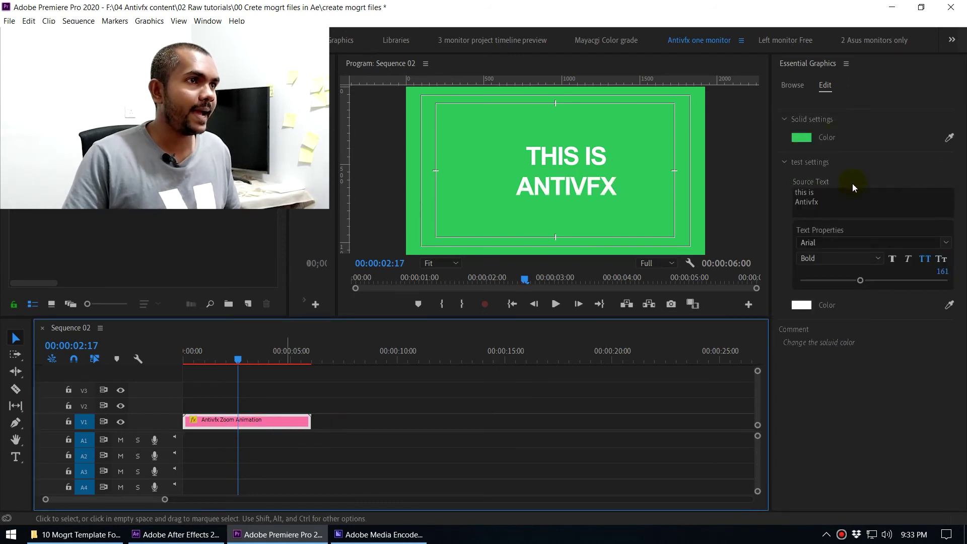
# Shift the clip's horizontal position to 948 and resize its text, trying 239 and settling on 194
pyautogui.moveTo(863, 281); pyautogui.dragTo(889, 281)
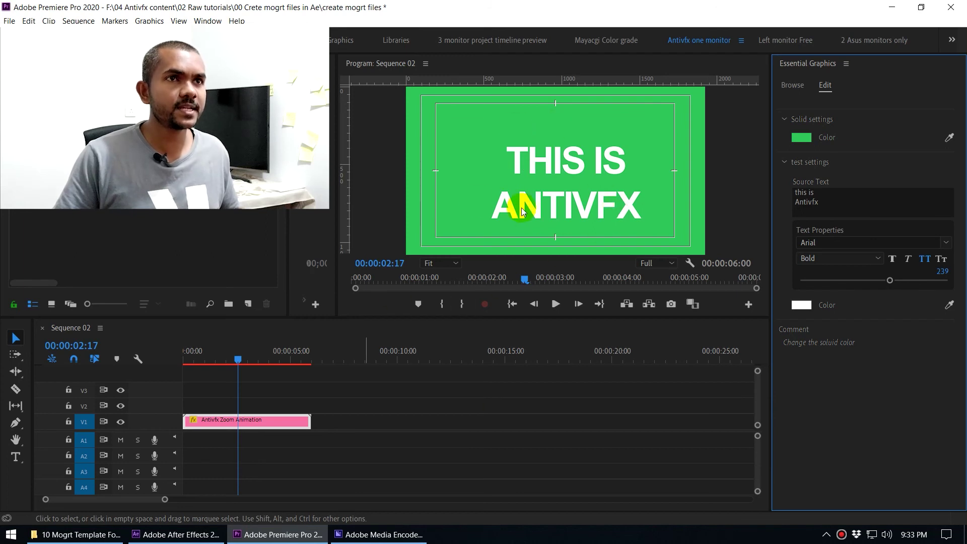
pyautogui.hotkey('shift', '1')
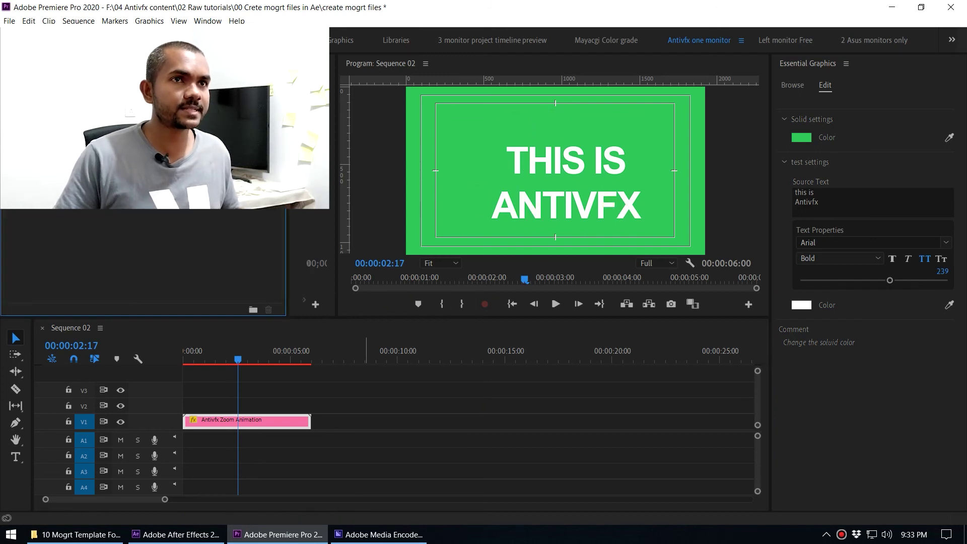
pyautogui.hotkey('shift', '5')
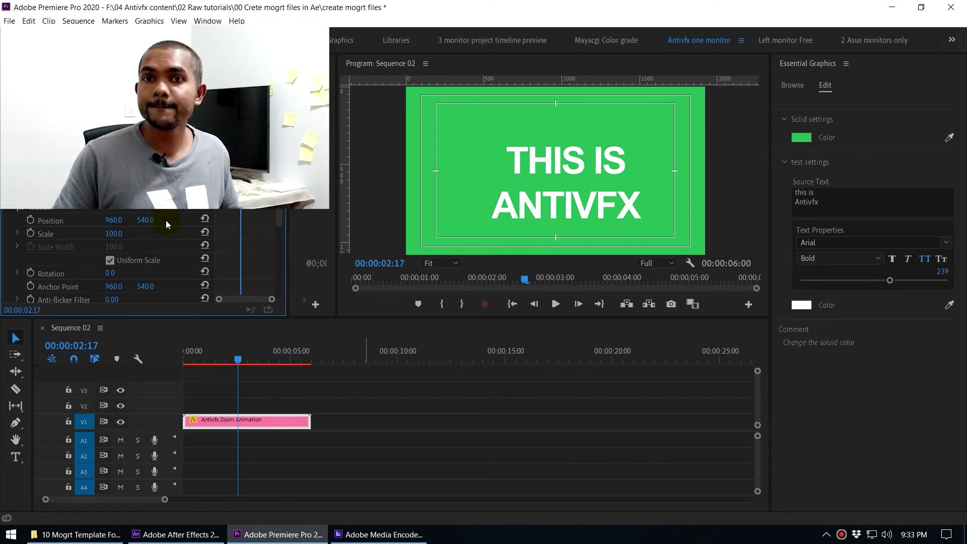
pyautogui.moveTo(114, 220)
pyautogui.mouseDown()
pyautogui.moveTo(92, 220)
pyautogui.moveTo(120, 220)
pyautogui.mouseUp()
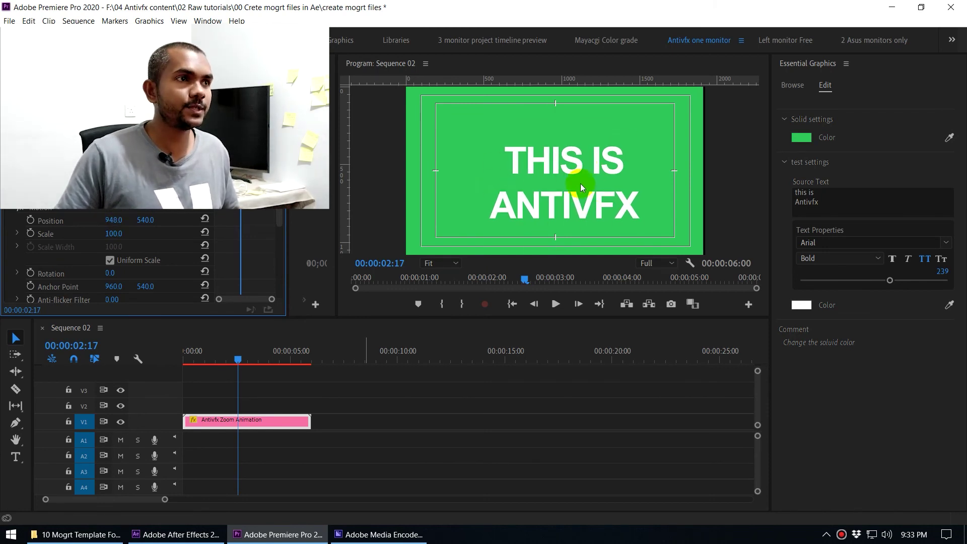
pyautogui.moveTo(889, 280)
pyautogui.mouseDown()
pyautogui.moveTo(860, 282)
pyautogui.moveTo(870, 282)
pyautogui.mouseUp()
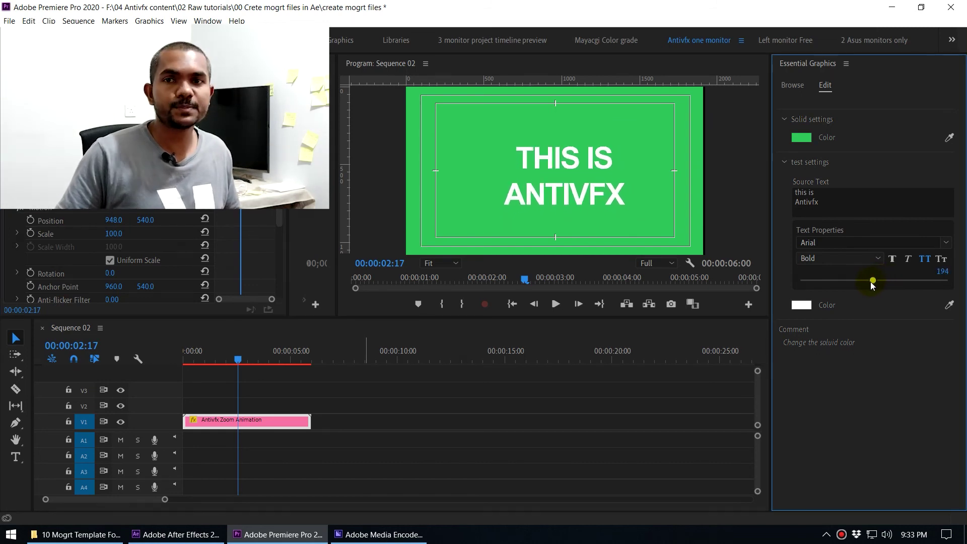
# Change the clip's text color to dark red 9F1515 and move the playhead to 00:00:02:10
pyautogui.click(802, 304)
pyautogui.click(180, 231)
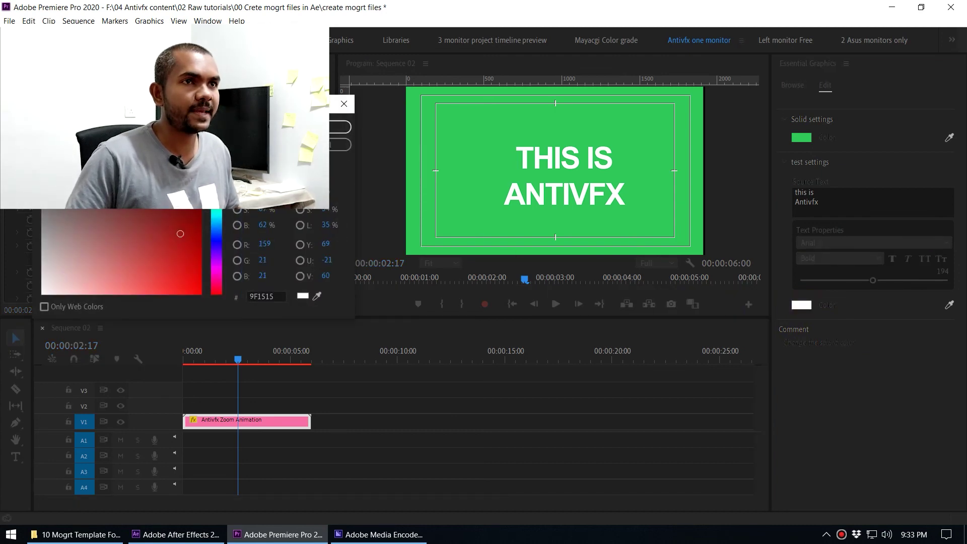
pyautogui.click(340, 127)
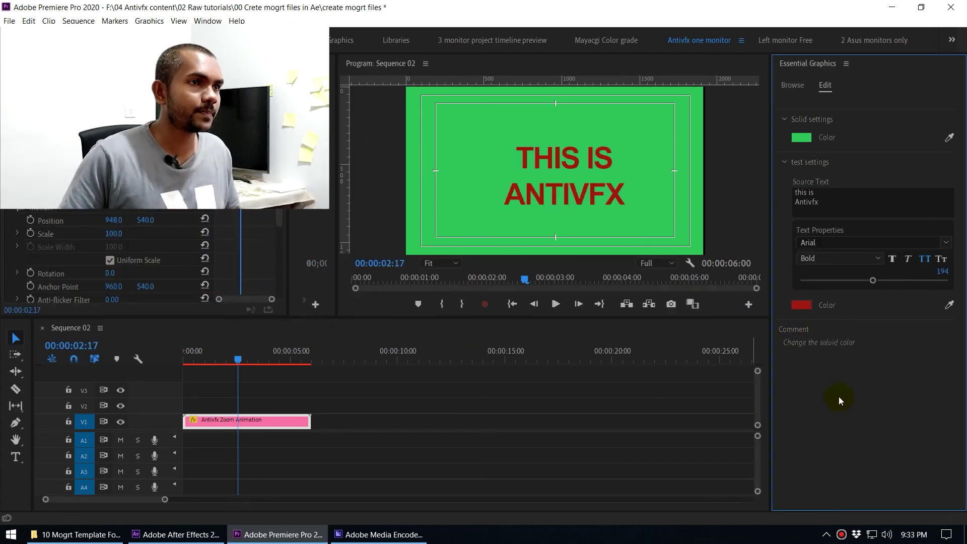
pyautogui.moveTo(245, 360); pyautogui.dragTo(232, 379)
pyautogui.click(233, 380)
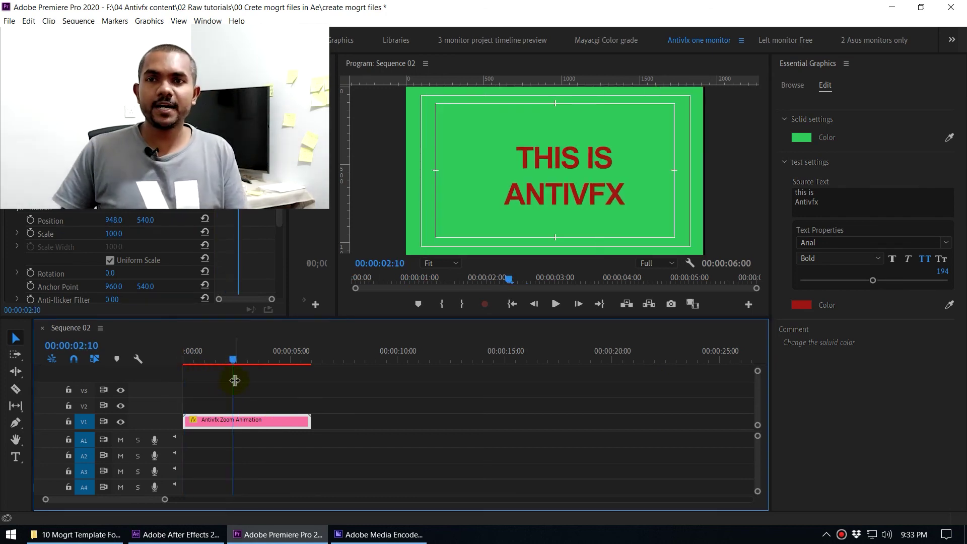